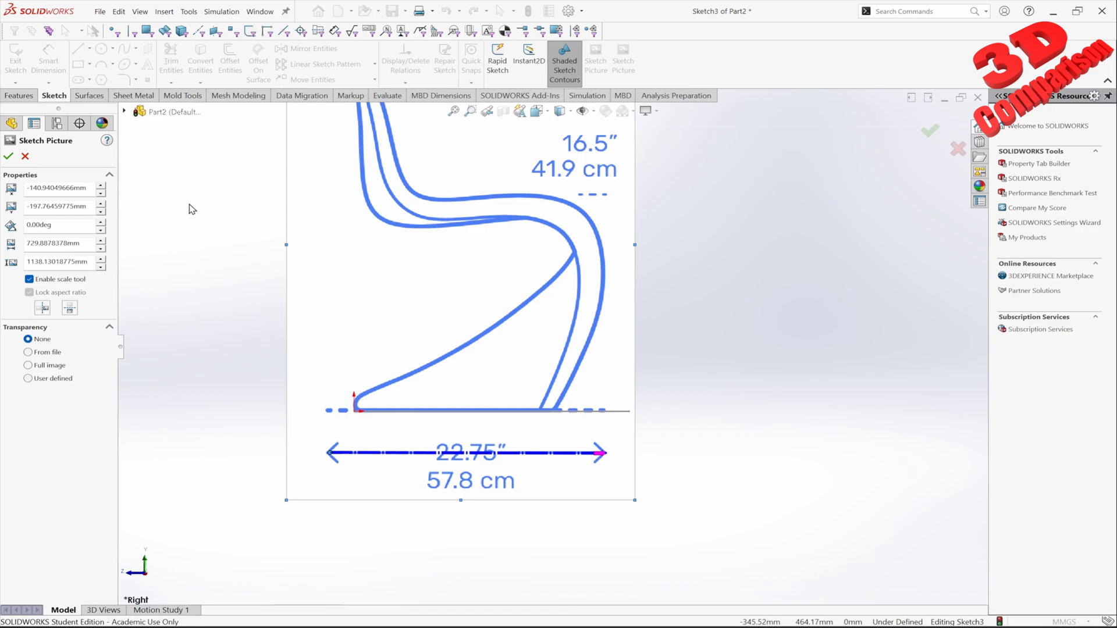
Accept the sketch picture settings and exit the sketch
{"action": "left_click", "coordinate": [928, 132]}
{"action": "key", "text": "f"}
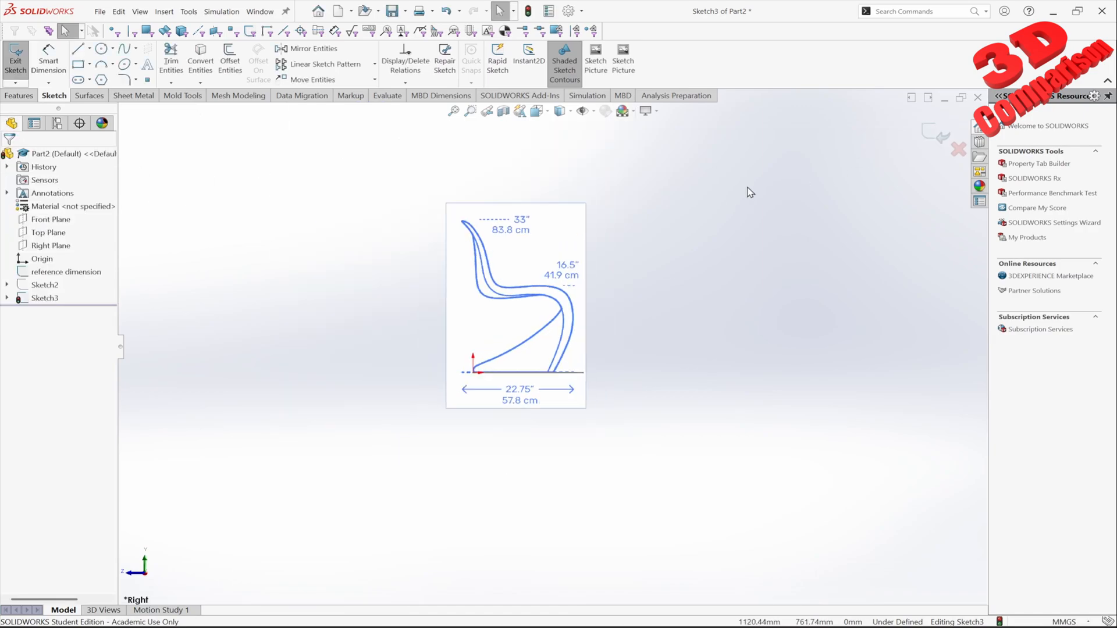
{"action": "left_click", "coordinate": [938, 139]}
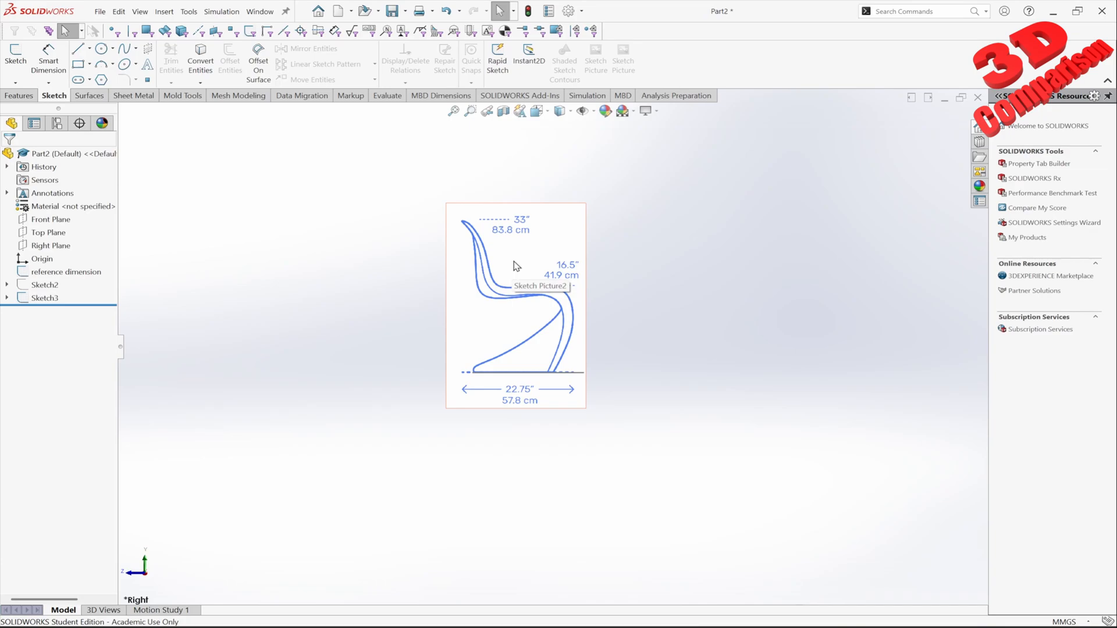
Edit Sketch3 and open the properties of its chair sketch picture
{"action": "right_click", "coordinate": [54, 302]}
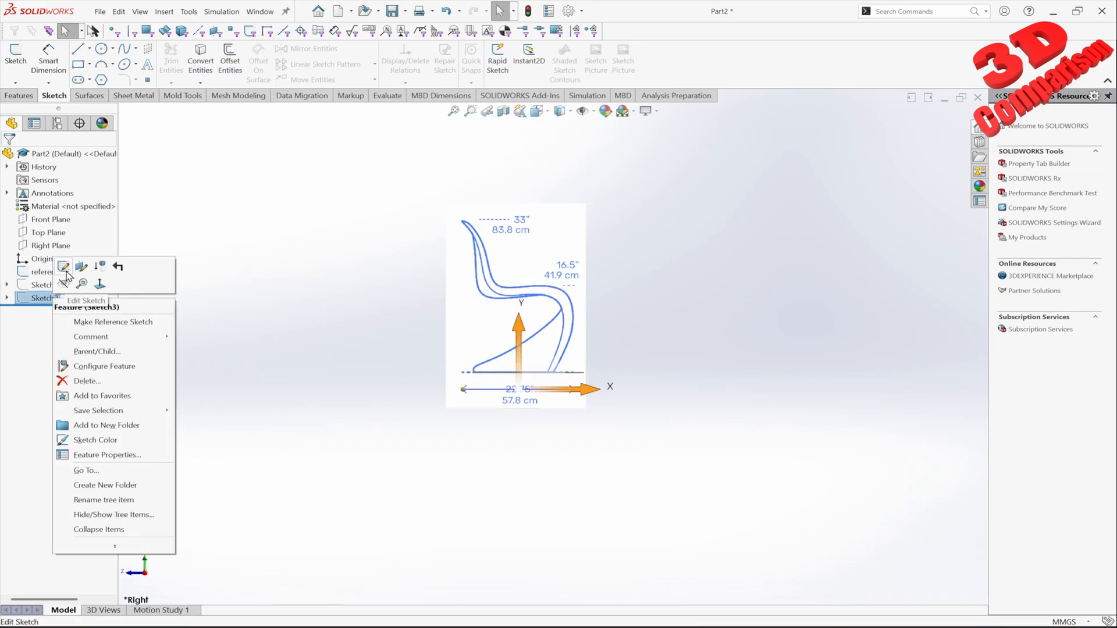
{"action": "left_click", "coordinate": [71, 269]}
{"action": "left_click", "coordinate": [606, 291]}
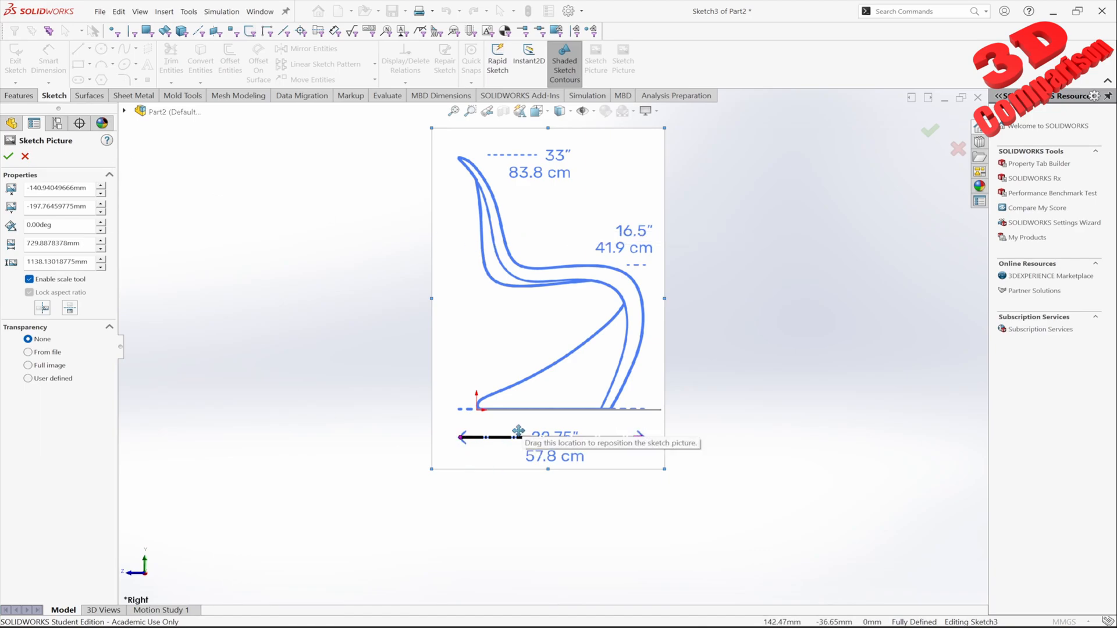
{"action": "scroll", "coordinate": [624, 433], "scroll_direction": "down", "scroll_amount": 5}
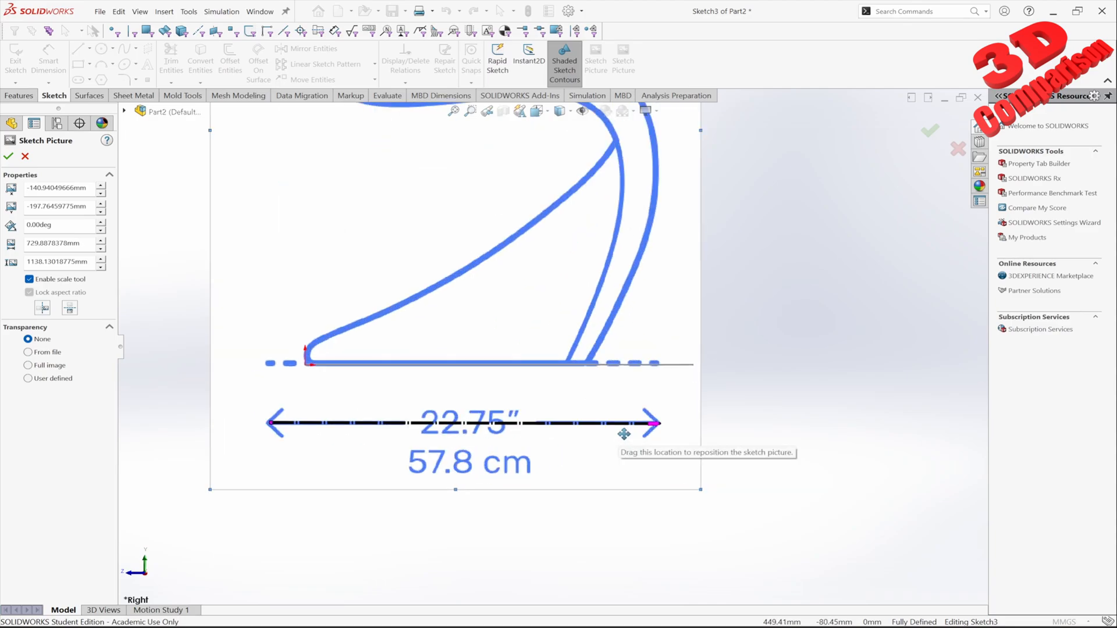
{"action": "scroll", "coordinate": [587, 376], "scroll_direction": "up", "scroll_amount": 4}
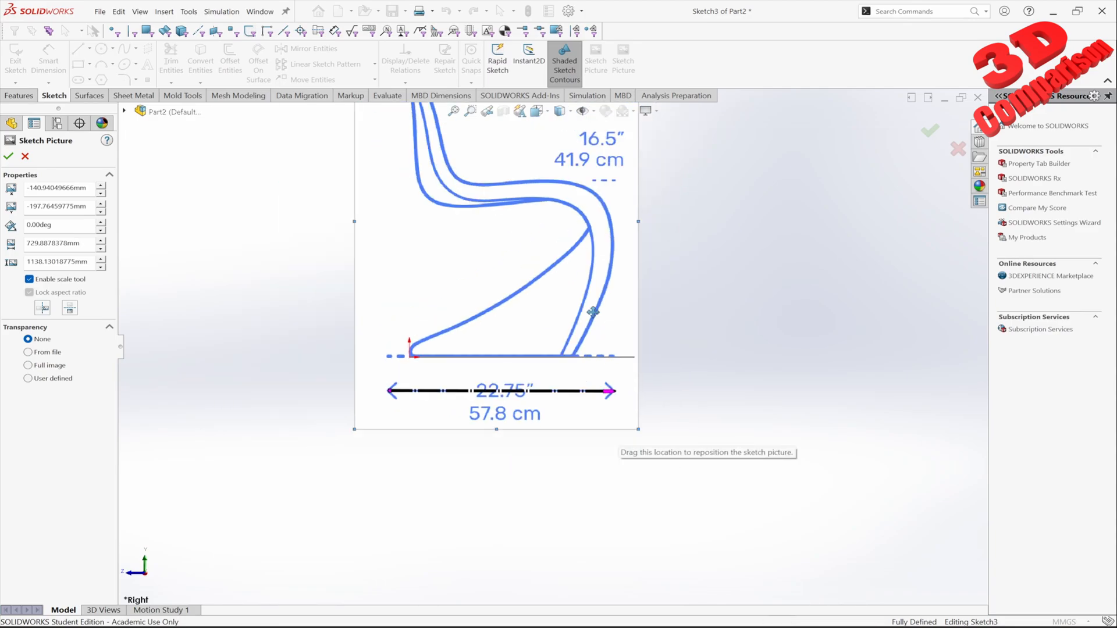
{"action": "scroll", "coordinate": [553, 203], "scroll_direction": "down", "scroll_amount": 2}
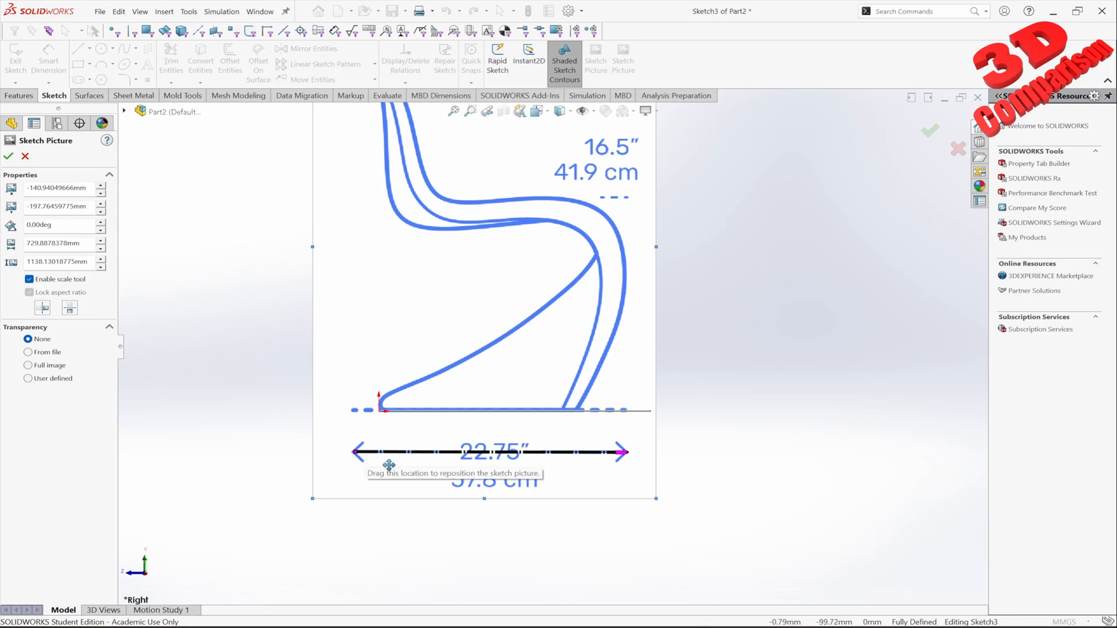
Switch the scale tool off and on again, and place the scale line's ends on the arrow tips of the 57.8 cm width dimension
{"action": "left_click", "coordinate": [31, 280]}
{"action": "left_click", "coordinate": [30, 281]}
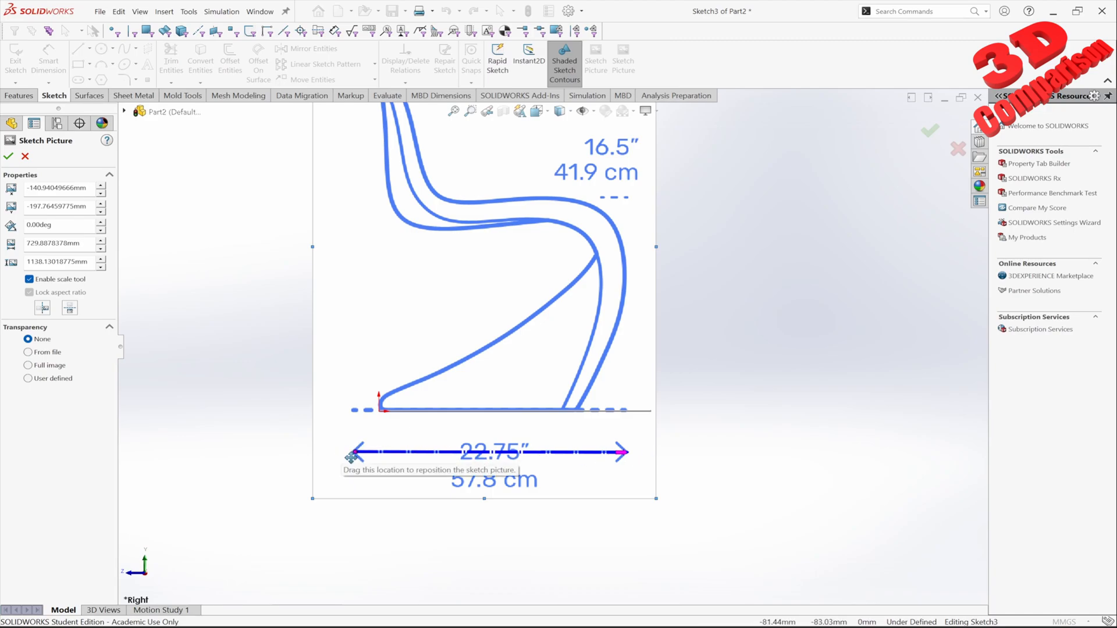
{"action": "scroll", "coordinate": [359, 460], "scroll_direction": "down", "scroll_amount": 3}
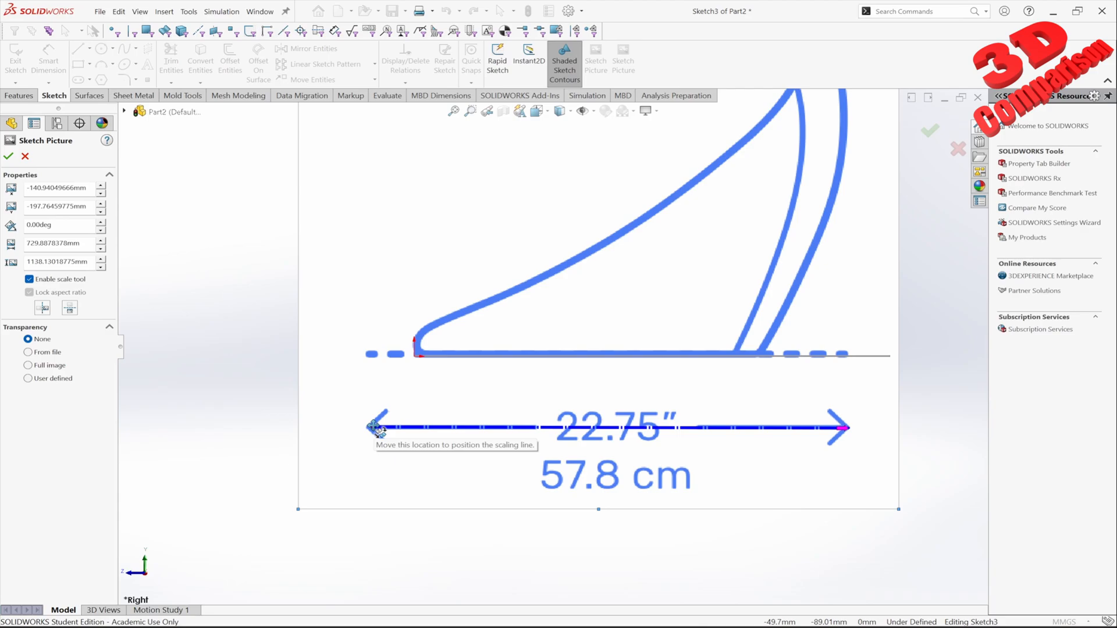
{"action": "mouse_move", "coordinate": [375, 428]}
{"action": "left_mouse_down"}
{"action": "mouse_move", "coordinate": [539, 249]}
{"action": "mouse_move", "coordinate": [371, 427]}
{"action": "left_mouse_up"}
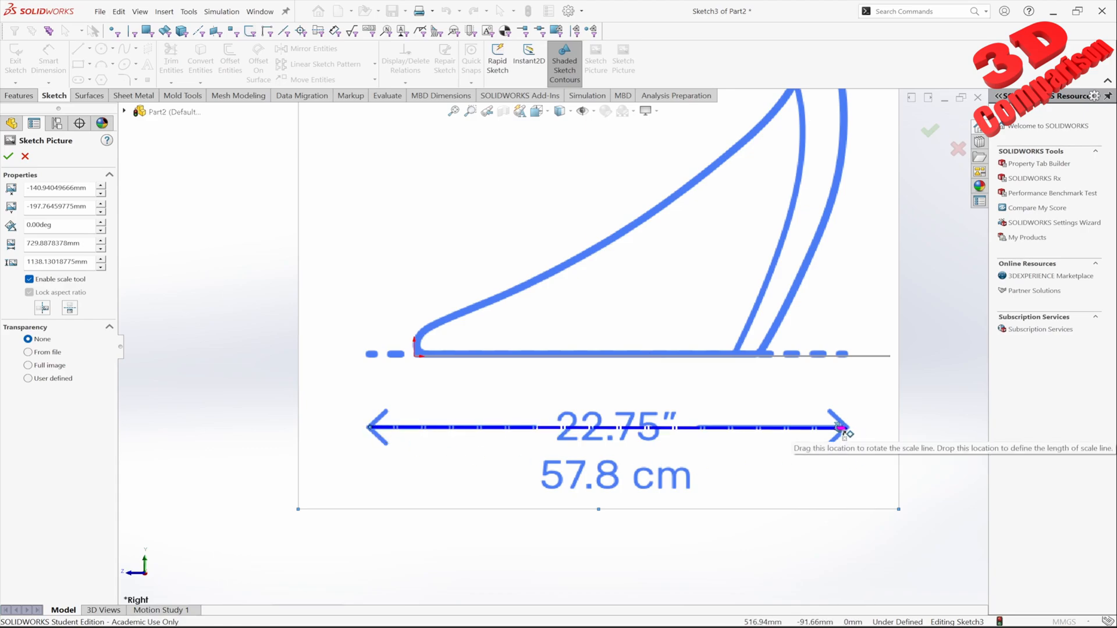
{"action": "mouse_move", "coordinate": [842, 429]}
{"action": "left_mouse_down"}
{"action": "mouse_move", "coordinate": [701, 424]}
{"action": "mouse_move", "coordinate": [850, 431]}
{"action": "left_mouse_up"}
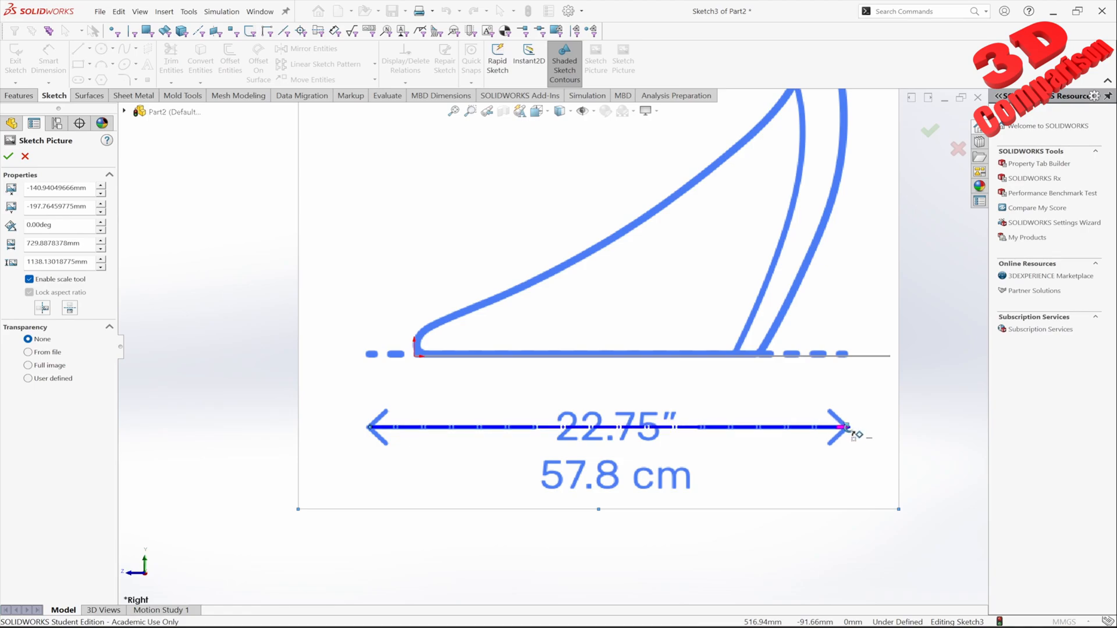
{"action": "left_click_drag", "start_coordinate": [848, 430], "coordinate": [849, 430]}
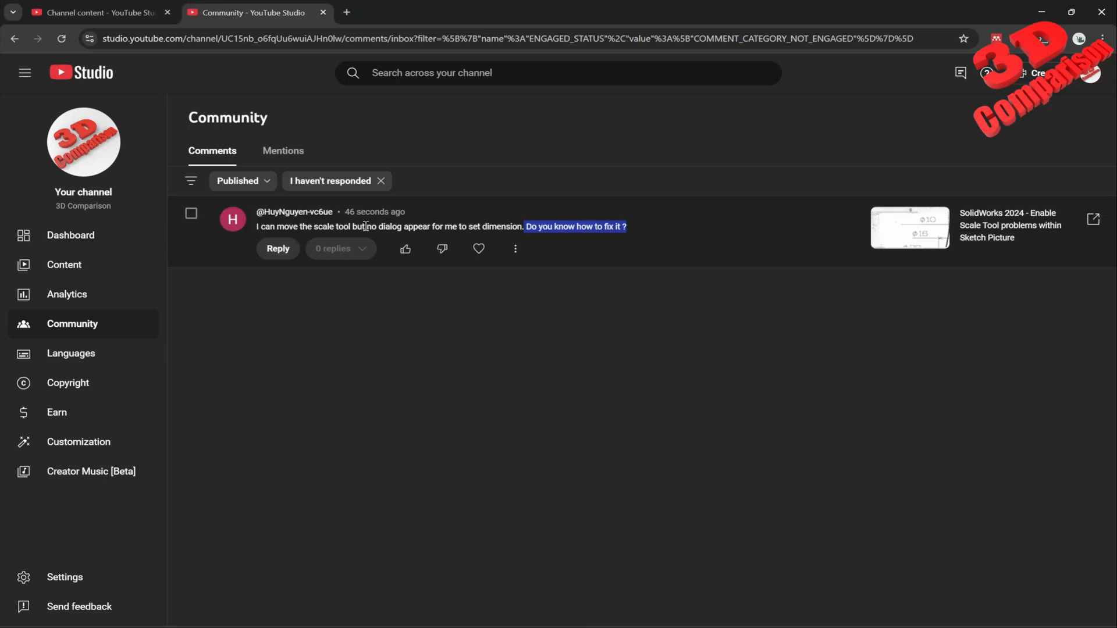
Switch to YouTube Studio and highlight the part of the viewer's comment about no dialog appearing to set the dimension
{"action": "left_click_drag", "start_coordinate": [366, 227], "coordinate": [517, 227]}
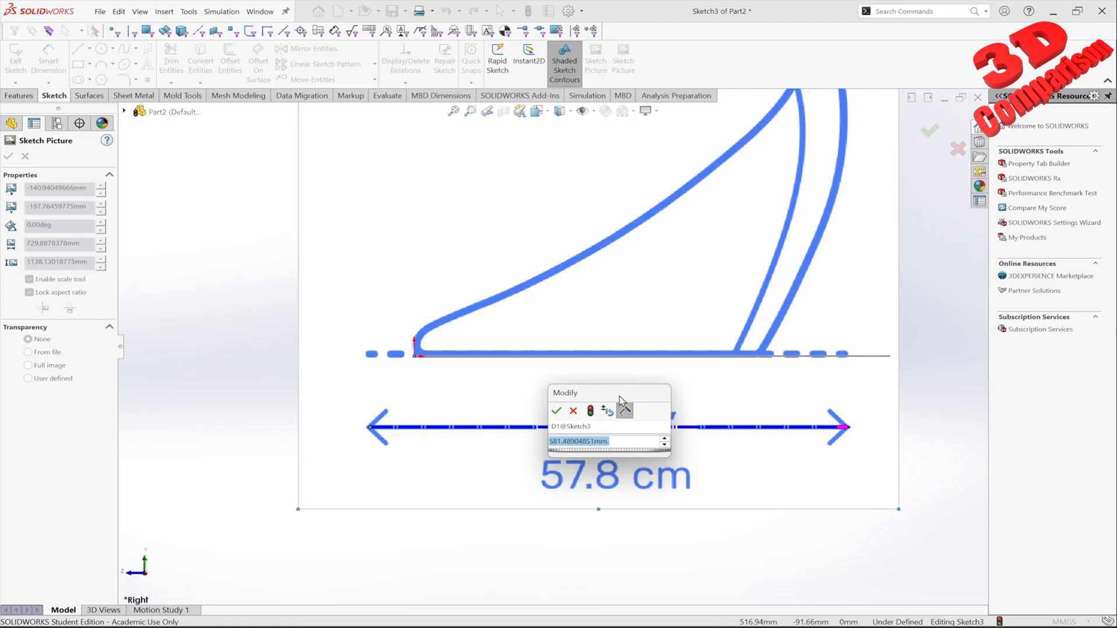
In SOLIDWORKS, set the scale line's length to 578 mm and exit the sketch
{"action": "mouse_move", "coordinate": [620, 400]}
{"action": "left_mouse_down"}
{"action": "mouse_move", "coordinate": [267, 131]}
{"action": "mouse_move", "coordinate": [213, 137]}
{"action": "mouse_move", "coordinate": [356, 369]}
{"action": "mouse_move", "coordinate": [265, 494]}
{"action": "mouse_move", "coordinate": [815, 520]}
{"action": "mouse_move", "coordinate": [299, 277]}
{"action": "left_mouse_up"}
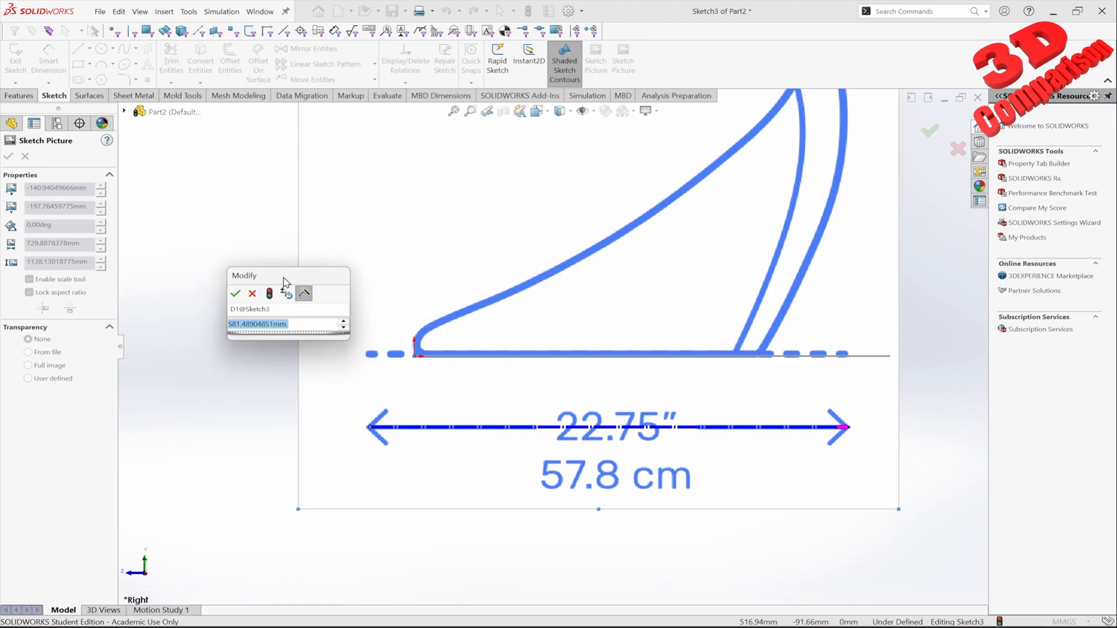
{"action": "mouse_move", "coordinate": [282, 277]}
{"action": "left_mouse_down"}
{"action": "mouse_move", "coordinate": [224, 167]}
{"action": "mouse_move", "coordinate": [252, 329]}
{"action": "mouse_move", "coordinate": [287, 388]}
{"action": "left_mouse_up"}
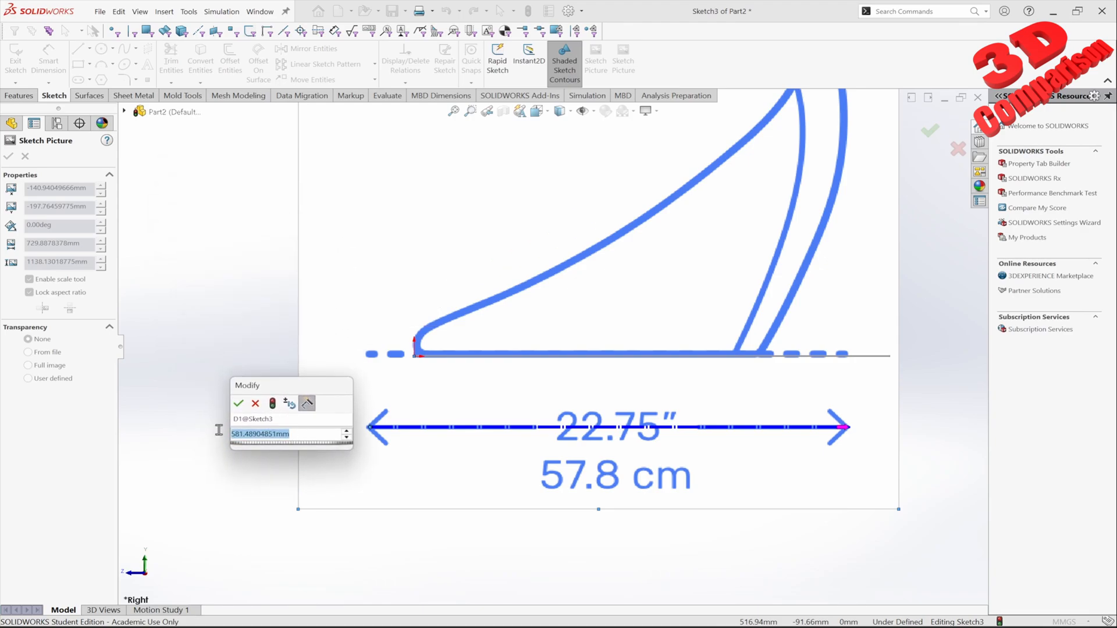
{"action": "type", "text": "578"}
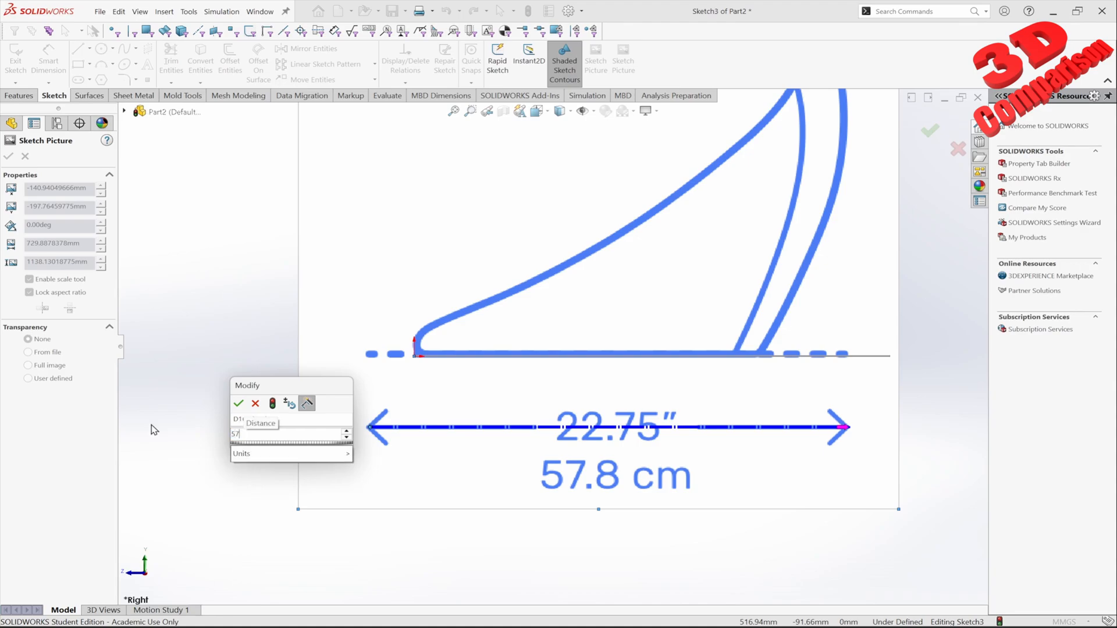
{"action": "left_click", "coordinate": [239, 403]}
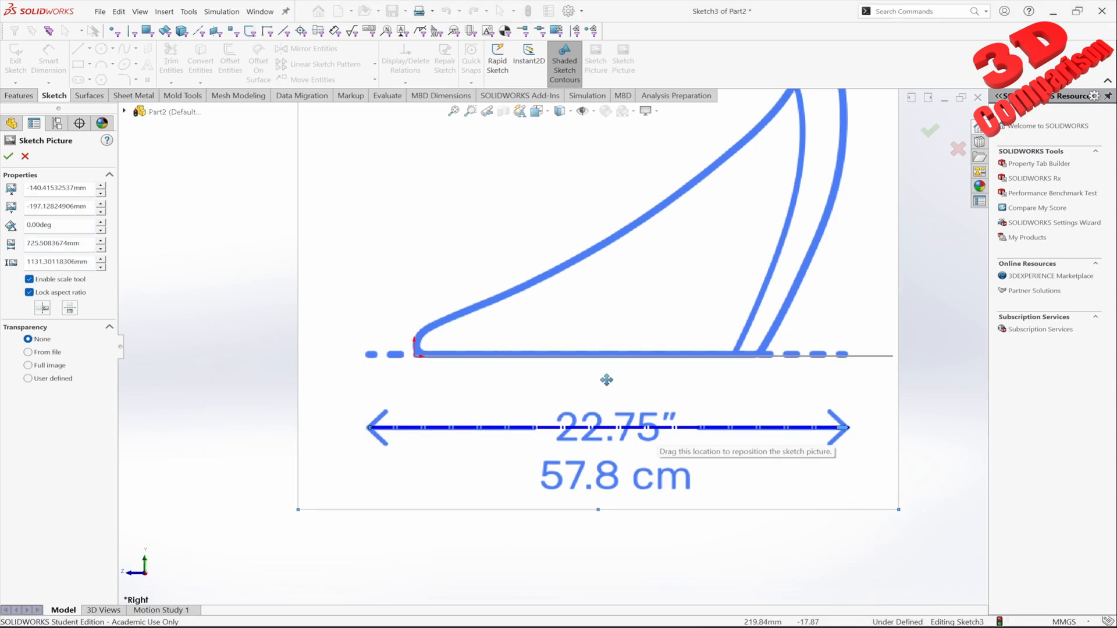
{"action": "left_click", "coordinate": [957, 149]}
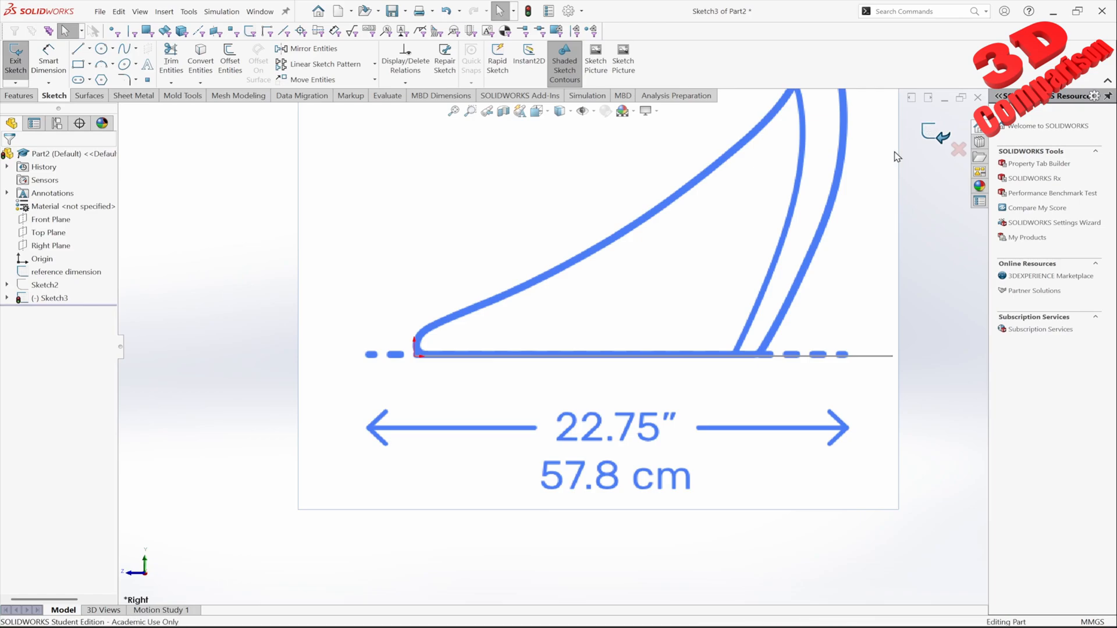
{"action": "left_click", "coordinate": [931, 132]}
Sketch a corner rectangle about 324 mm wide and 353 mm high on the Right Plane, beside the chair picture
{"action": "scroll", "coordinate": [730, 201], "scroll_direction": "down", "scroll_amount": 1}
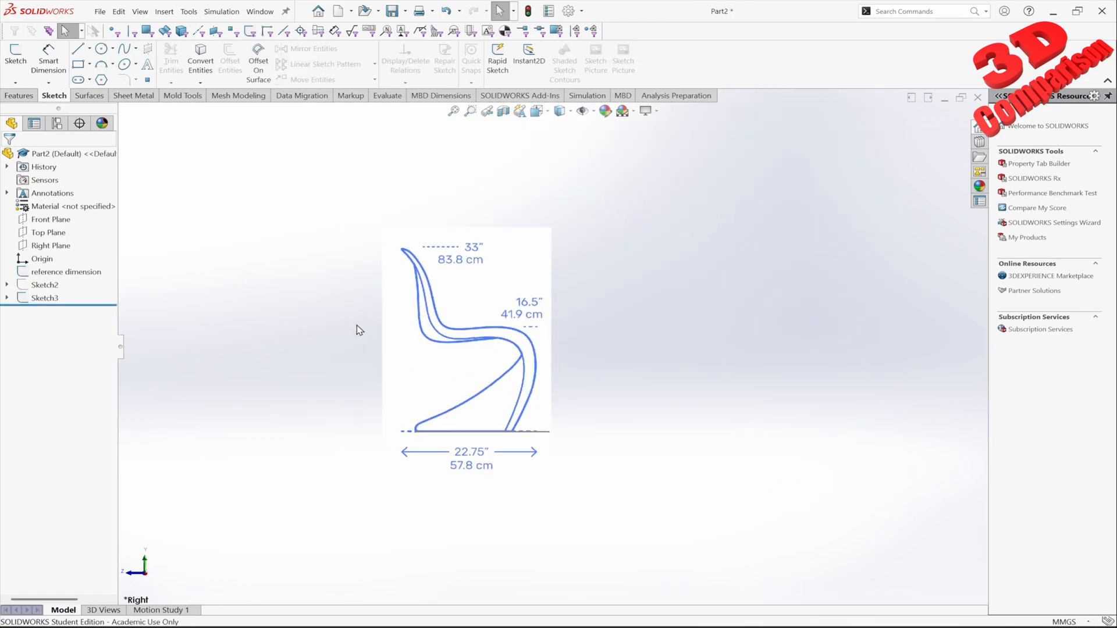
{"action": "left_click", "coordinate": [51, 246]}
{"action": "left_click", "coordinate": [78, 64]}
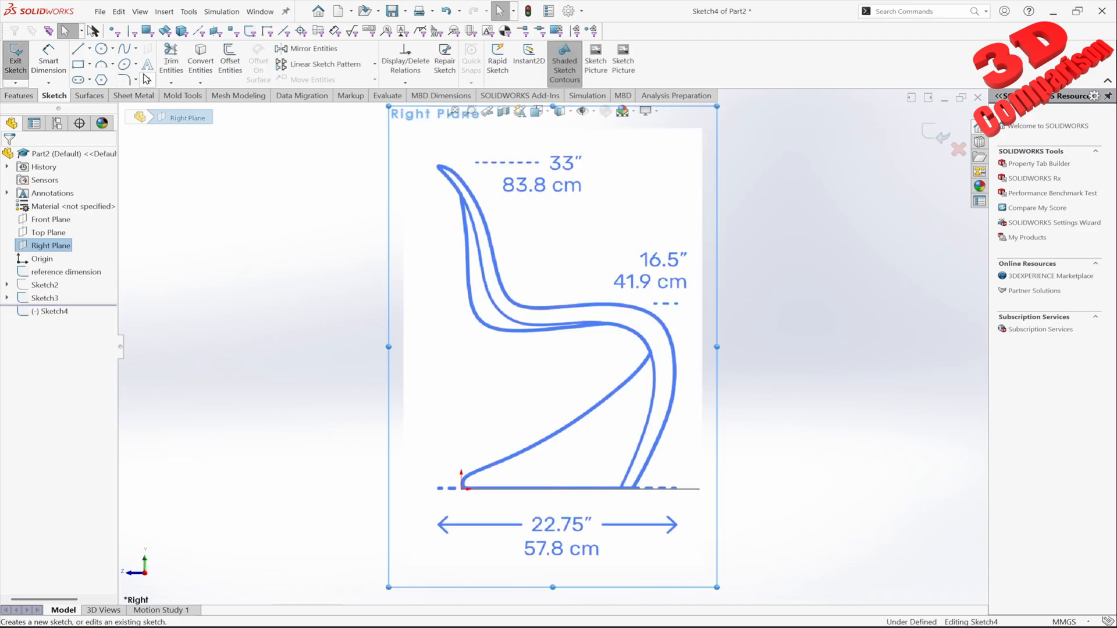
{"action": "left_click", "coordinate": [772, 243]}
{"action": "left_click", "coordinate": [904, 381]}
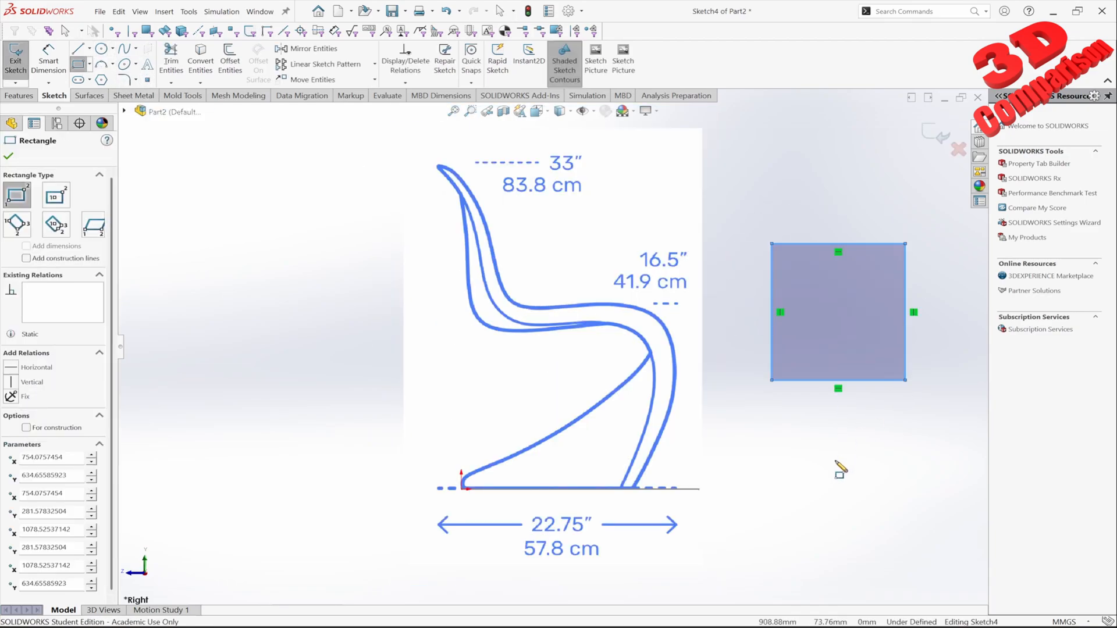
Extrude the rectangle as a blind boss to a depth of 165 mm
{"action": "left_click", "coordinate": [30, 98]}
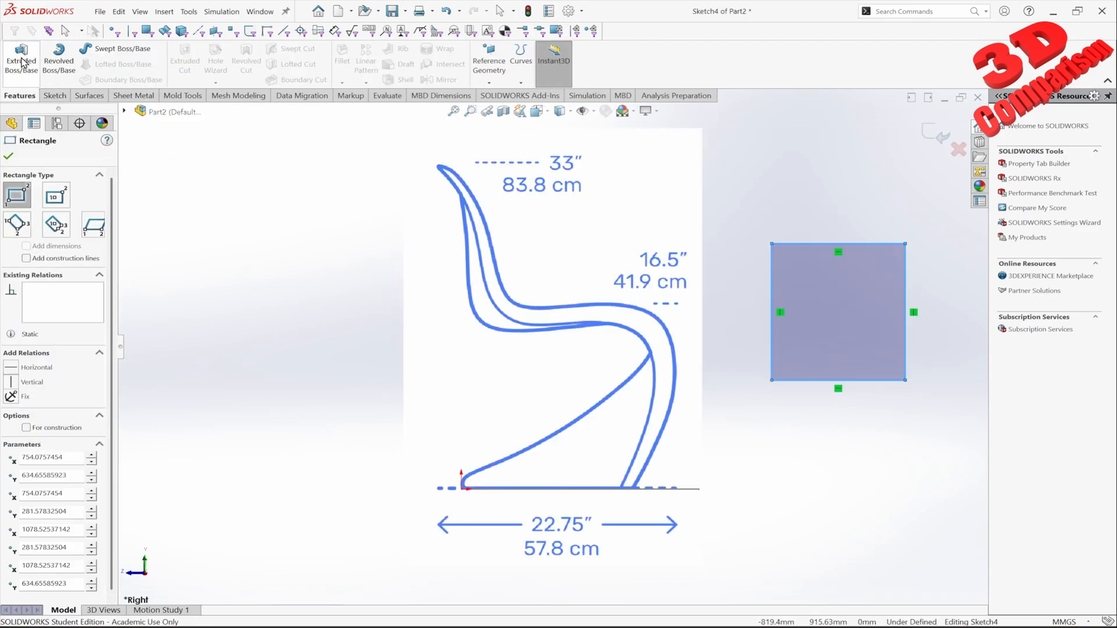
{"action": "left_click", "coordinate": [21, 60]}
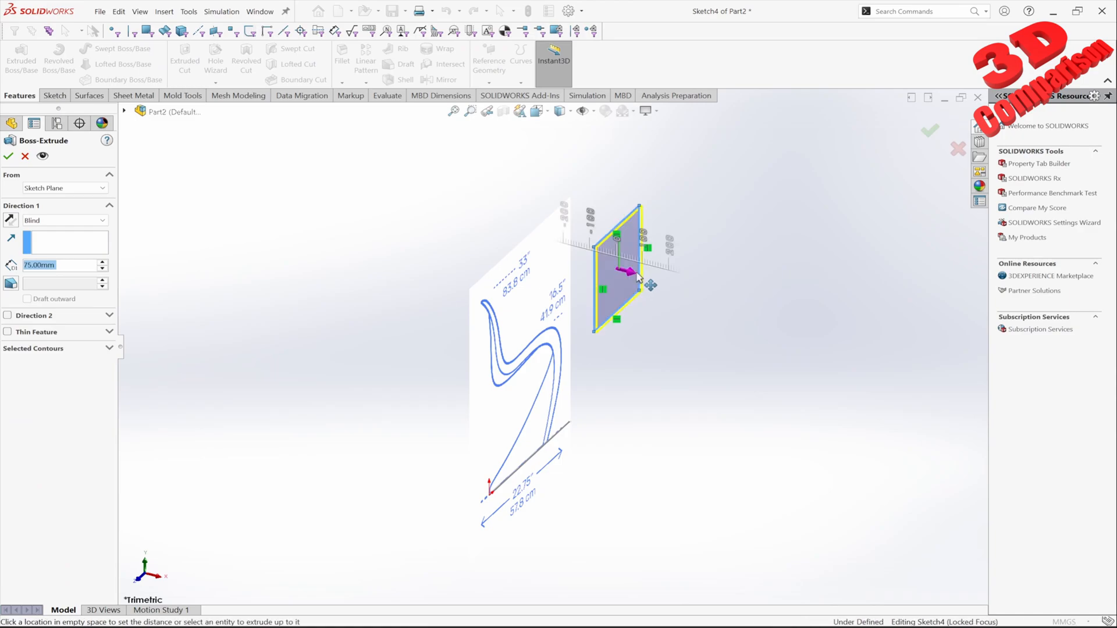
{"action": "left_click_drag", "start_coordinate": [638, 278], "coordinate": [668, 293]}
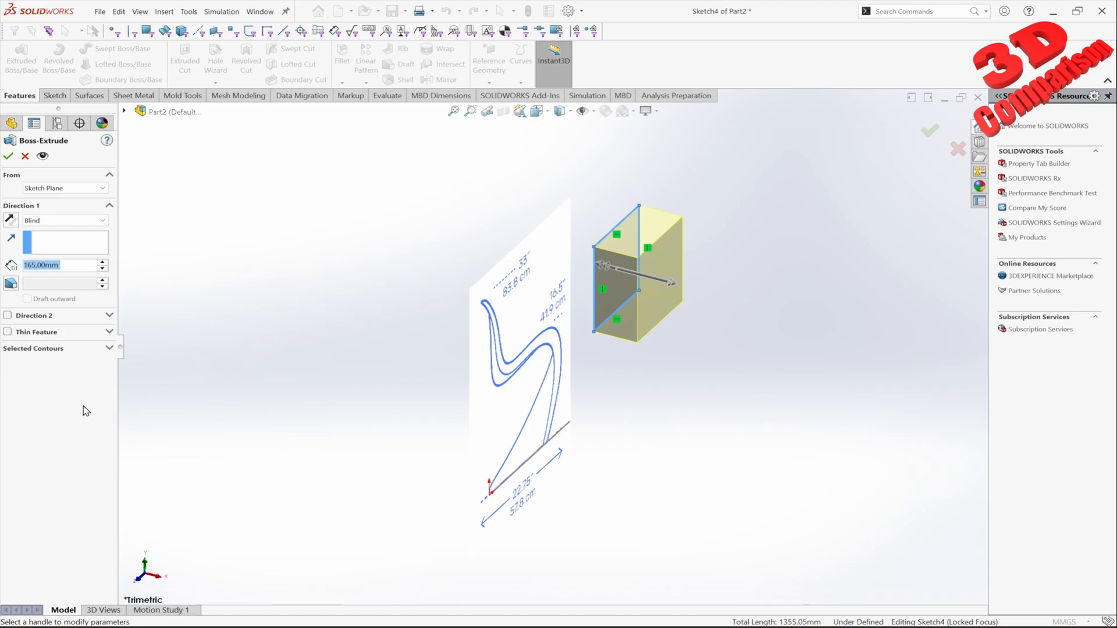
{"action": "left_click", "coordinate": [930, 131]}
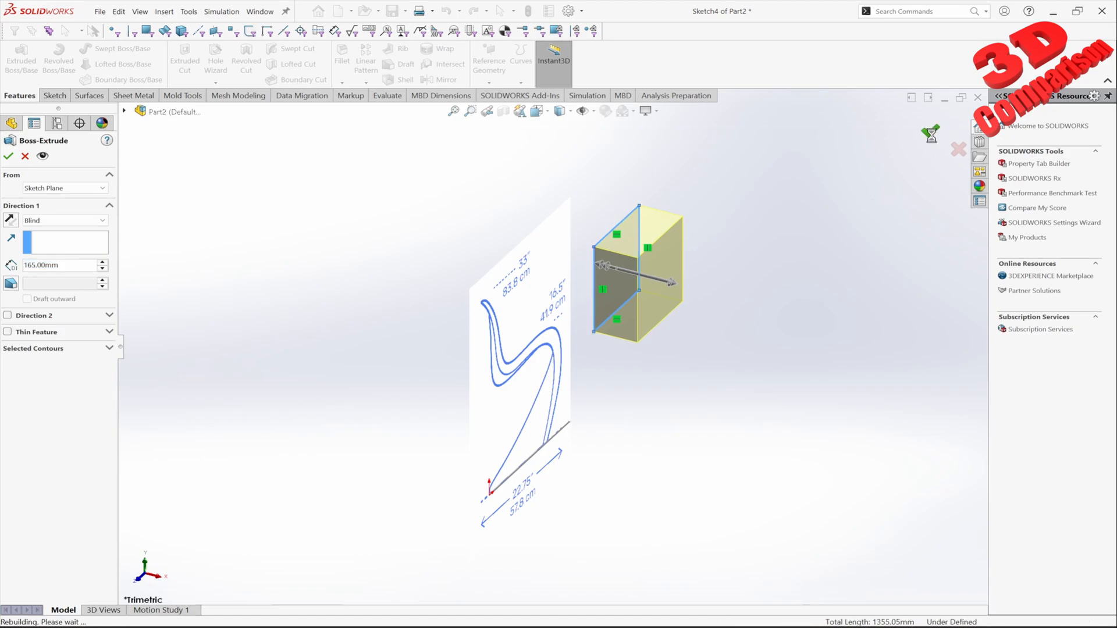
Edit the block's boss extrude and set its blind depth to 286 mm
{"action": "scroll", "coordinate": [758, 252], "scroll_direction": "down", "scroll_amount": 2}
{"action": "right_click", "coordinate": [58, 324]}
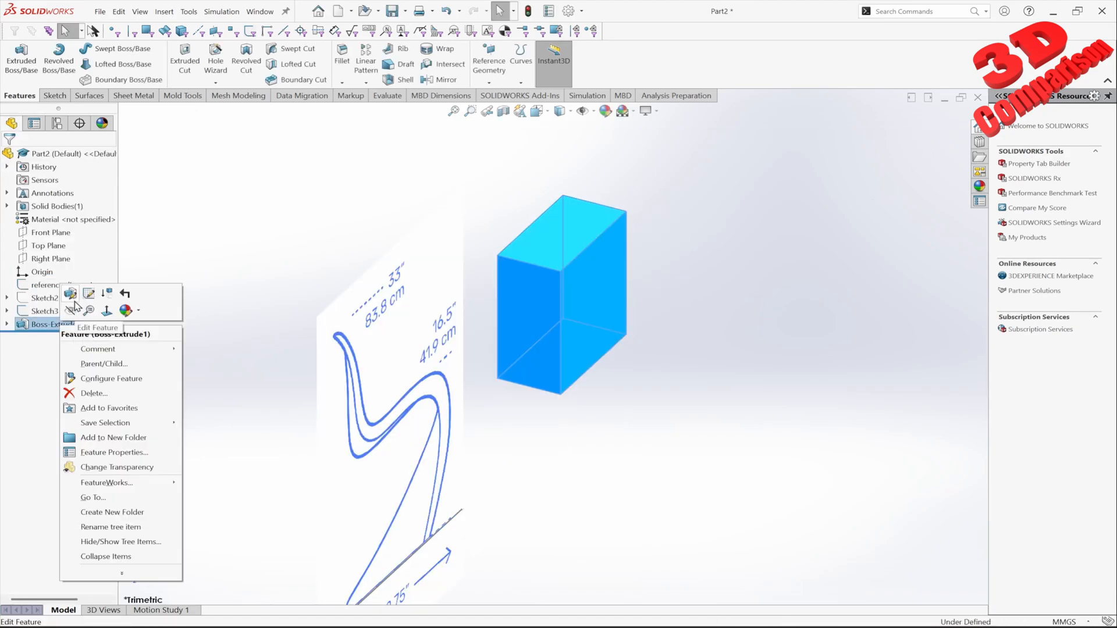
{"action": "left_click", "coordinate": [72, 299]}
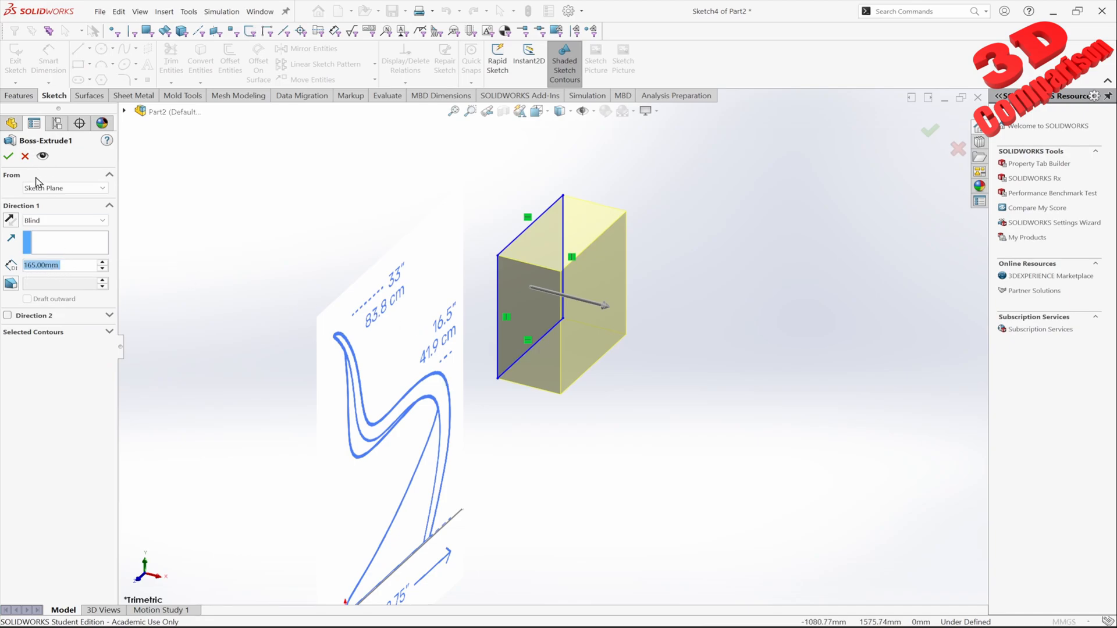
{"action": "left_click_drag", "start_coordinate": [608, 306], "coordinate": [656, 314]}
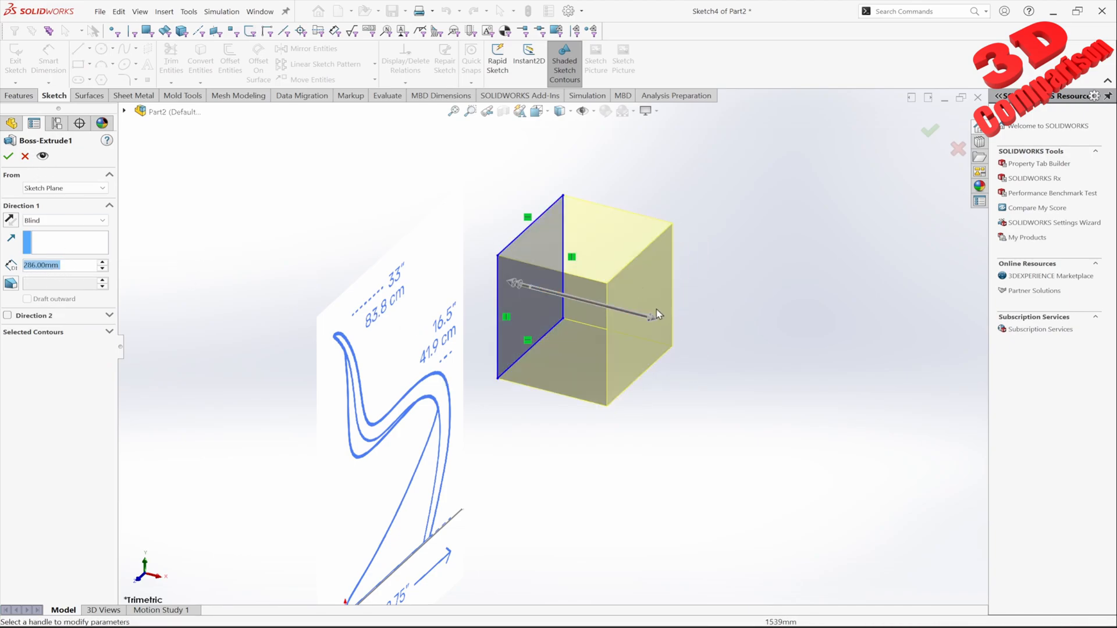
{"action": "left_click", "coordinate": [9, 156]}
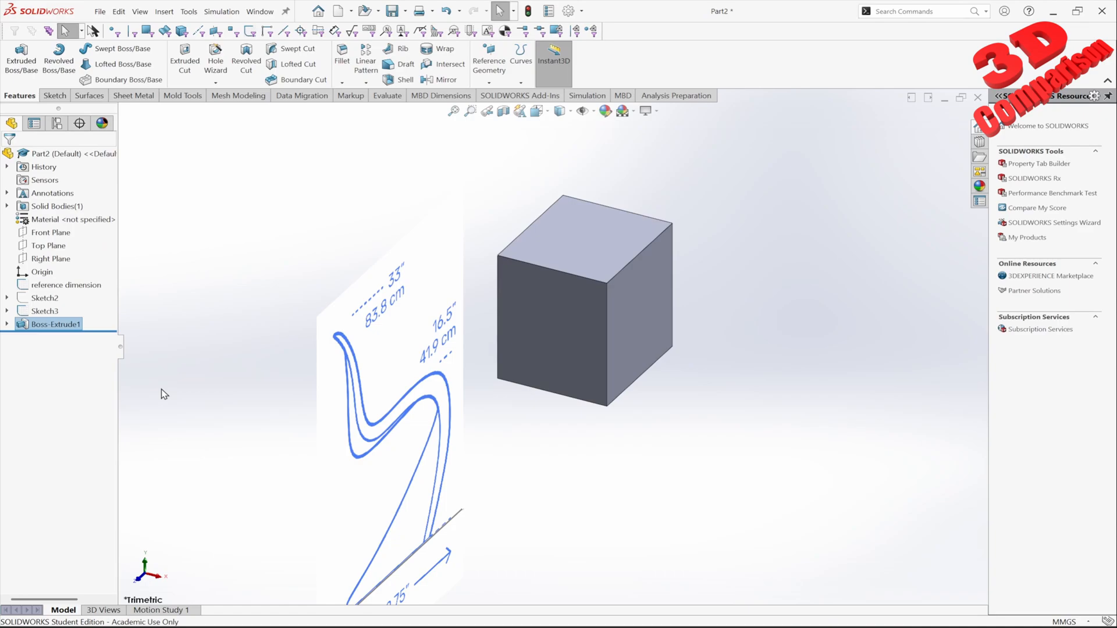
Expand the boss extrude in the feature tree to reveal its sketch and look over its feature commands
{"action": "left_click", "coordinate": [6, 325]}
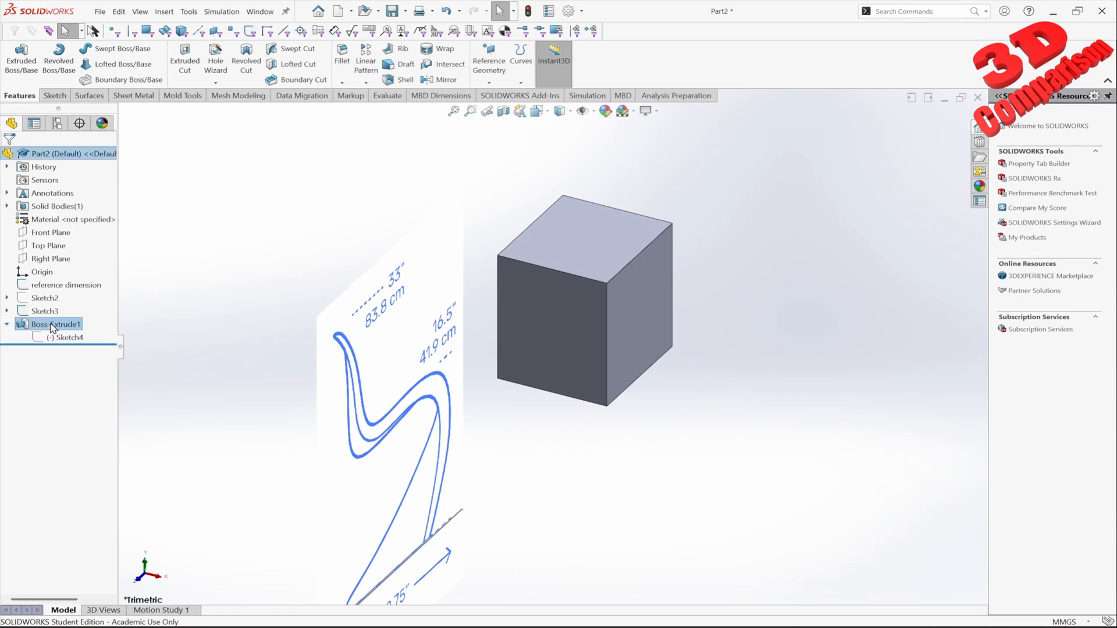
{"action": "right_click", "coordinate": [53, 329]}
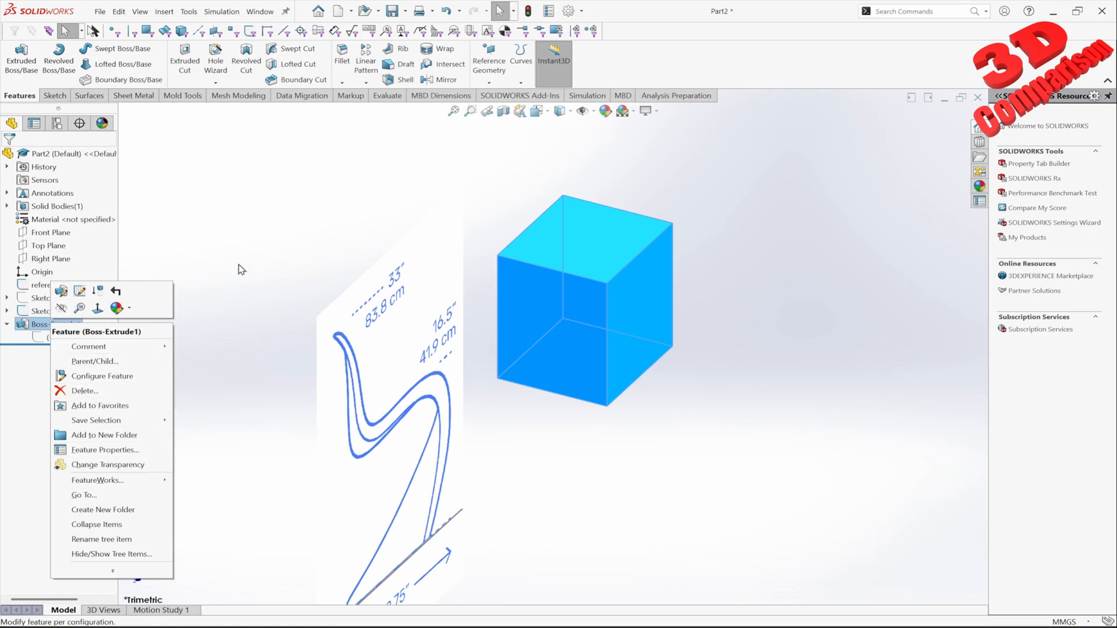
{"action": "left_click", "coordinate": [751, 373]}
{"action": "scroll", "coordinate": [652, 294], "scroll_direction": "down", "scroll_amount": 3}
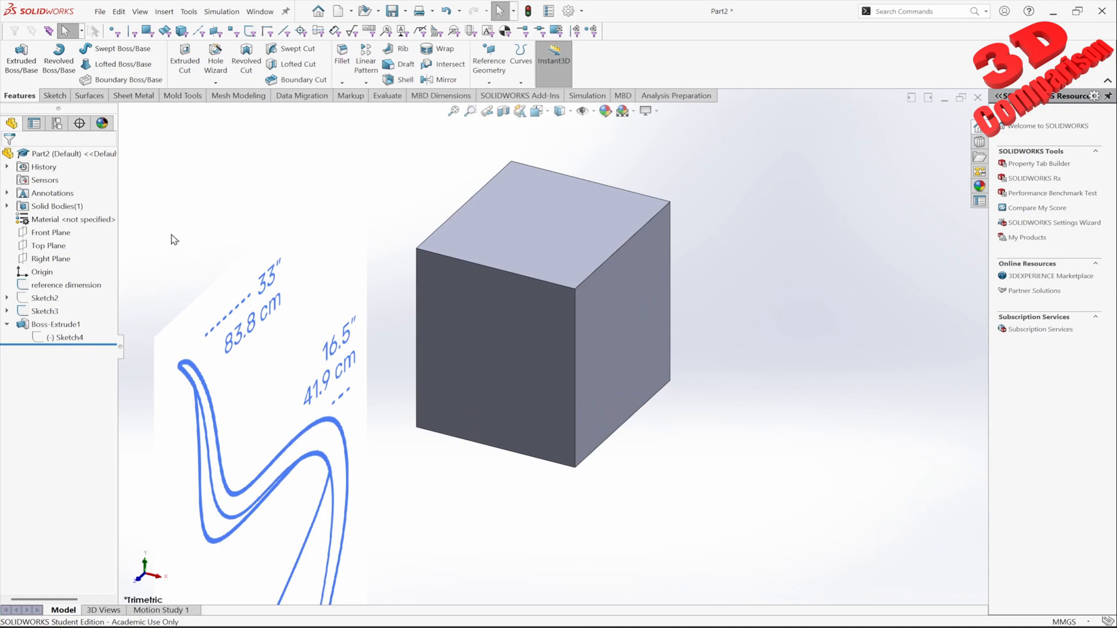
Turn on the display of feature dimensions and reference annotations for the part's Annotations folder
{"action": "right_click", "coordinate": [68, 198]}
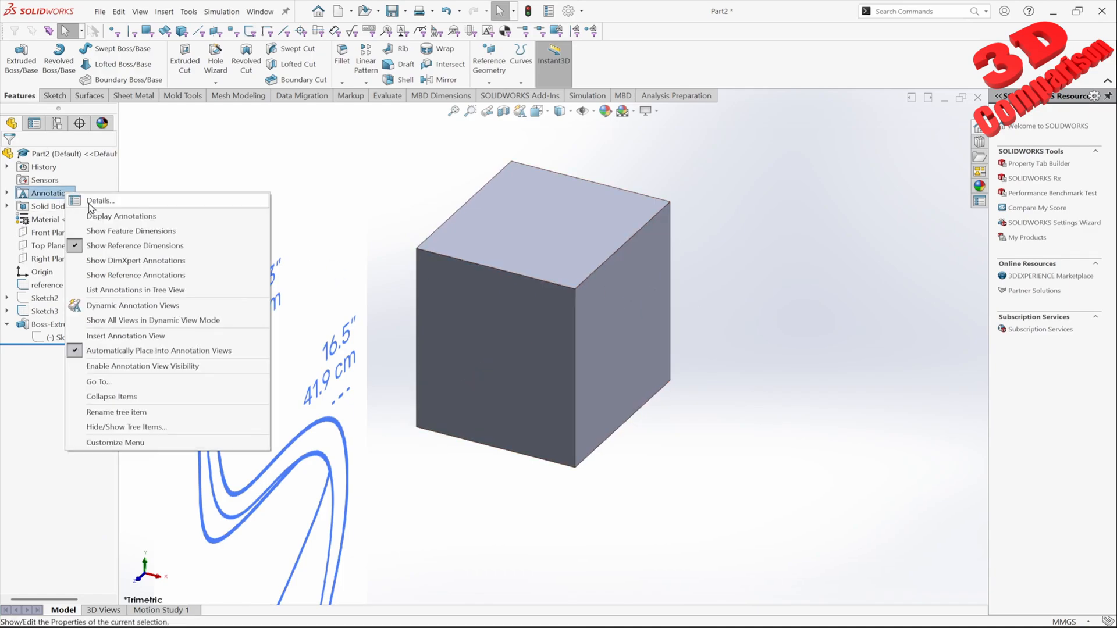
{"action": "left_click", "coordinate": [134, 232]}
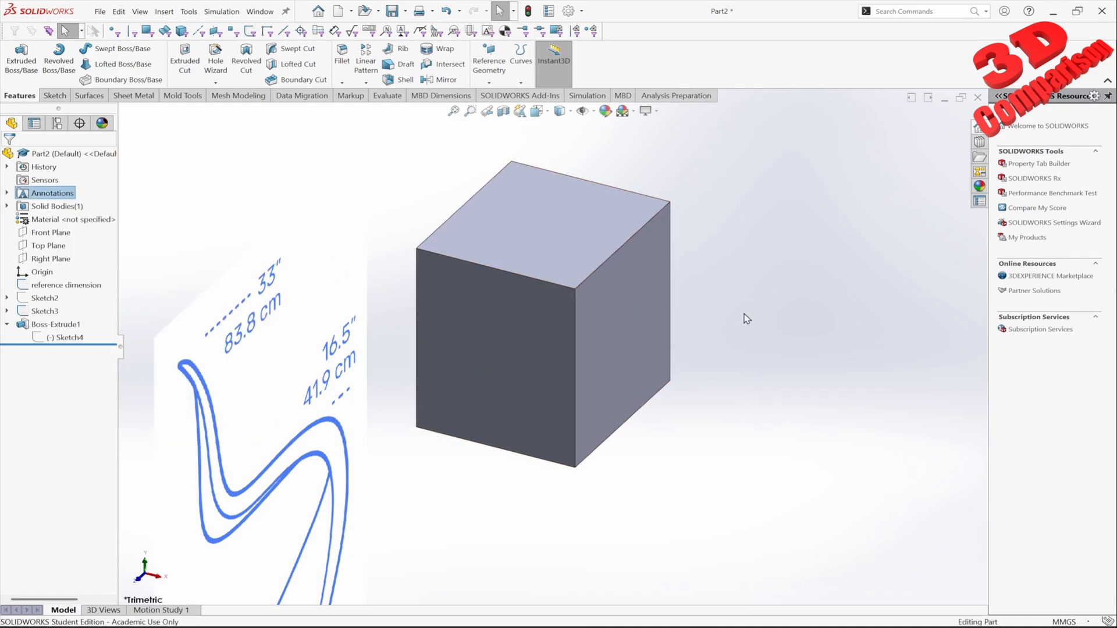
{"action": "right_click", "coordinate": [55, 196]}
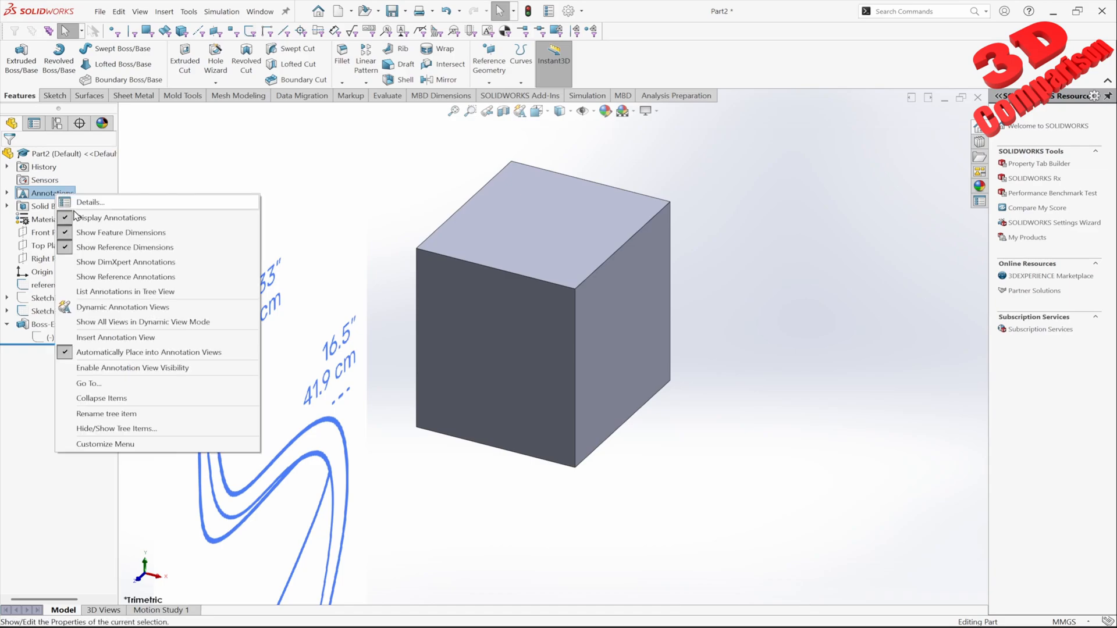
{"action": "left_click", "coordinate": [121, 276]}
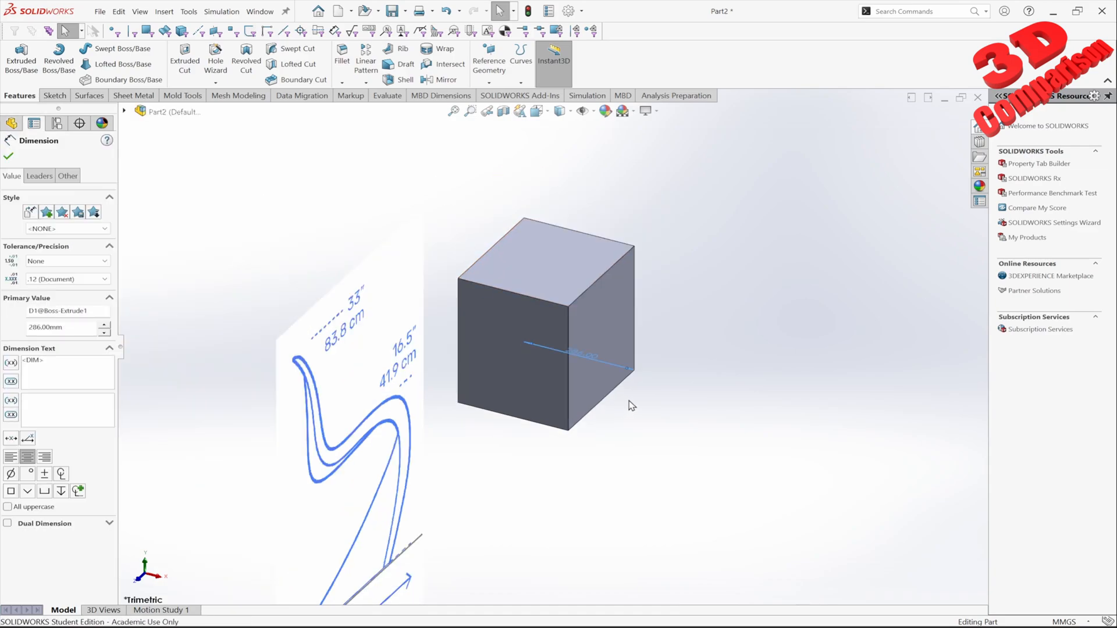
Set the block's extrusion depth dimension to 300 mm directly in the model view
{"action": "double_click", "coordinate": [592, 360]}
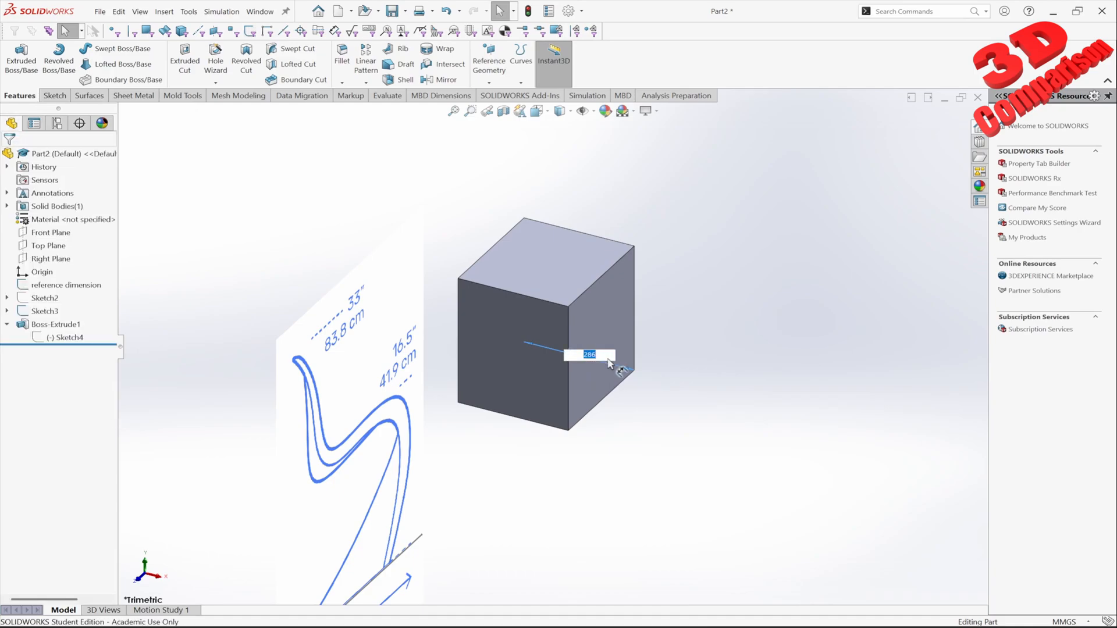
{"action": "scroll", "coordinate": [609, 364], "scroll_direction": "down", "scroll_amount": 5}
{"action": "type", "text": "300"}
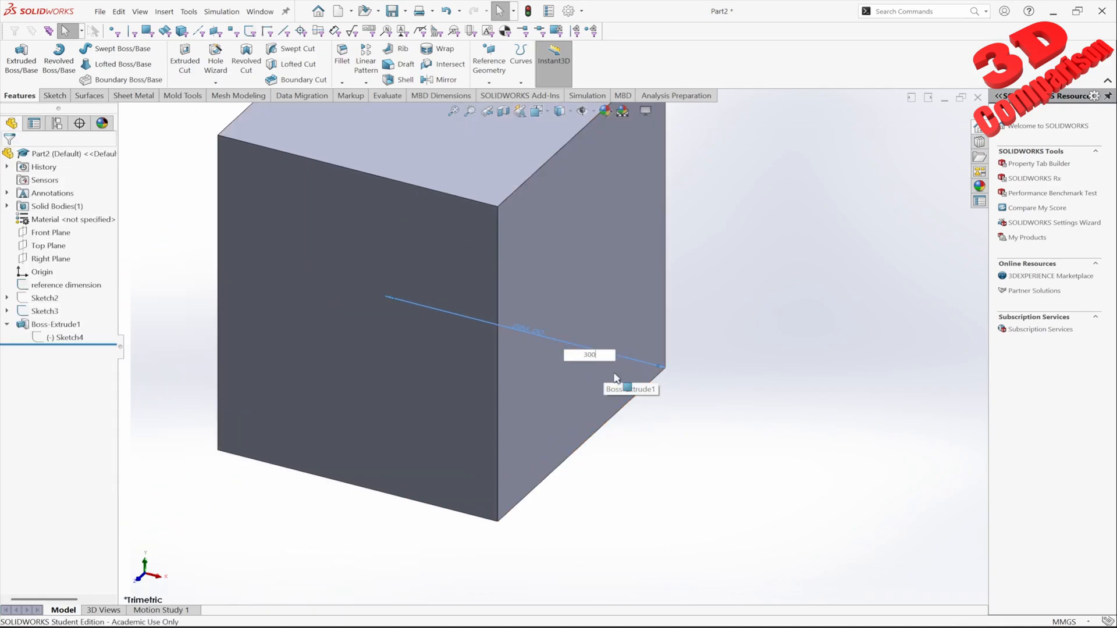
{"action": "key", "text": "Return"}
{"action": "scroll", "coordinate": [615, 378], "scroll_direction": "up", "scroll_amount": 5}
Open the extrusion depth dimension for modification on the block and set it to 350 mm
{"action": "mouse_move", "coordinate": [614, 378]}
{"action": "middle_mouse_down"}
{"action": "mouse_move", "coordinate": [566, 366]}
{"action": "mouse_move", "coordinate": [605, 417]}
{"action": "middle_mouse_up"}
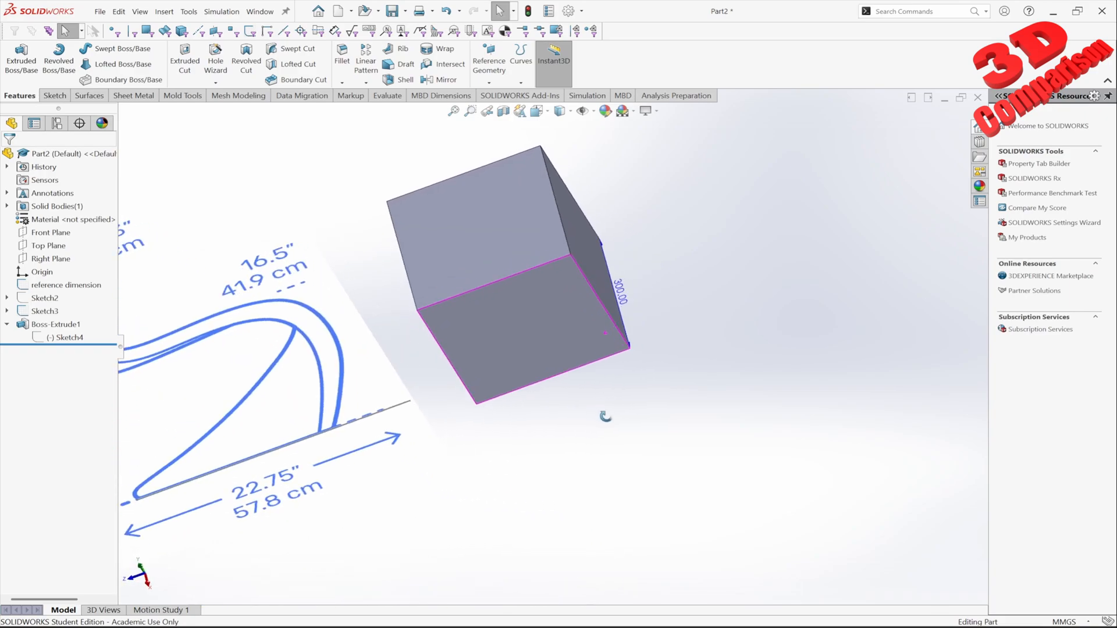
{"action": "double_click", "coordinate": [624, 304]}
{"action": "left_click_drag", "start_coordinate": [557, 340], "coordinate": [684, 285]}
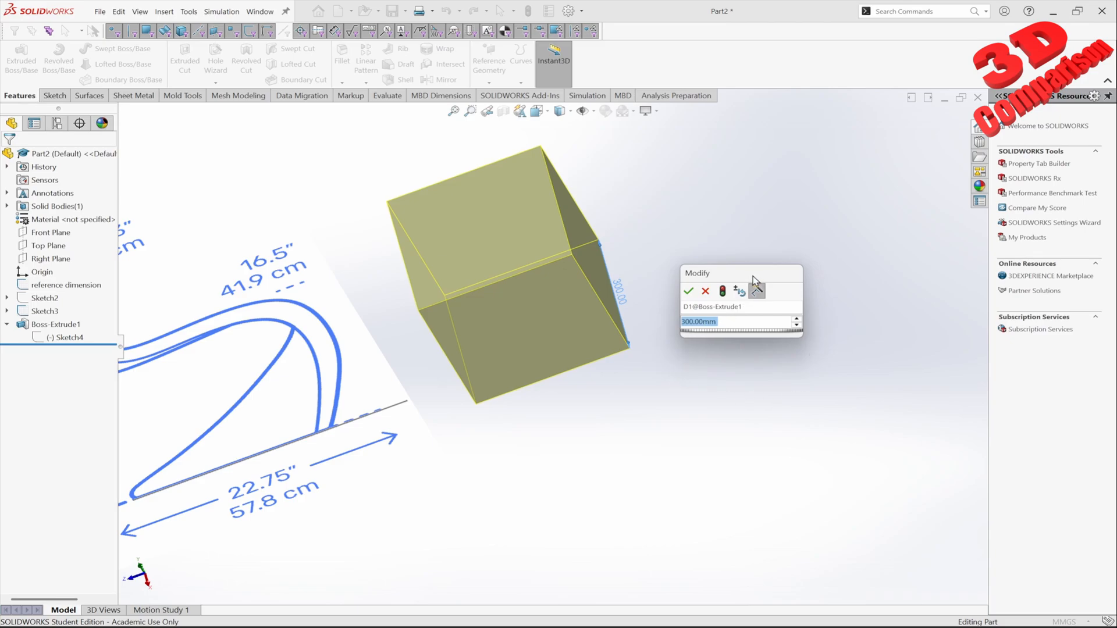
{"action": "left_click_drag", "start_coordinate": [754, 276], "coordinate": [764, 240]}
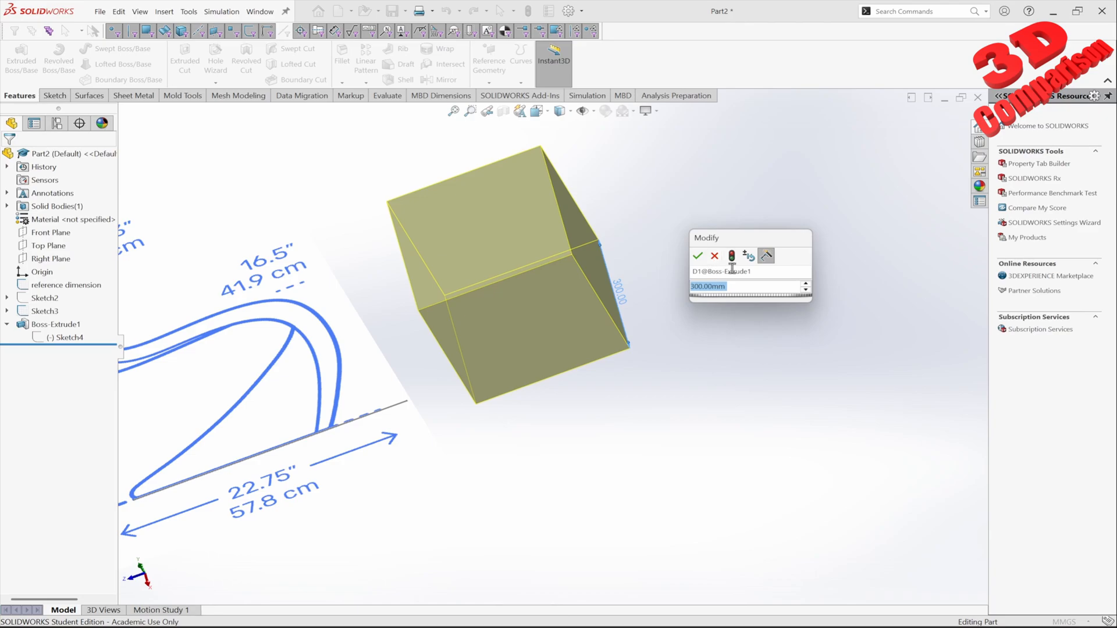
{"action": "type", "text": "350"}
{"action": "key", "text": "Return"}
Set the block's extrusion depth dimension to 10 mm and rebuild the part
{"action": "scroll", "coordinate": [616, 276], "scroll_direction": "down", "scroll_amount": 2}
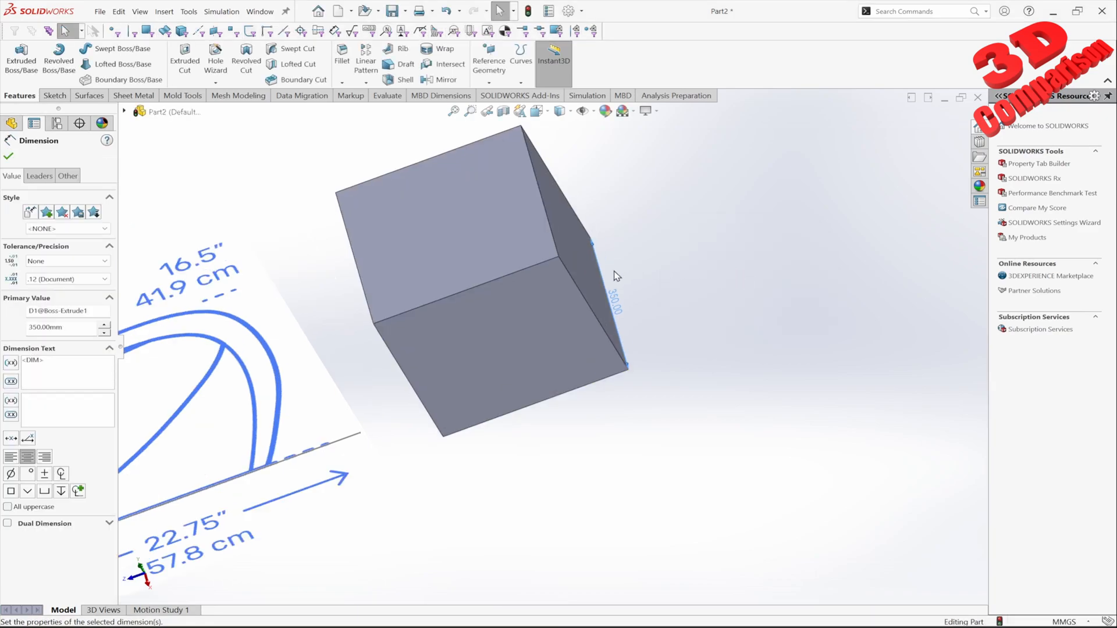
{"action": "scroll", "coordinate": [617, 276], "scroll_direction": "down", "scroll_amount": 3}
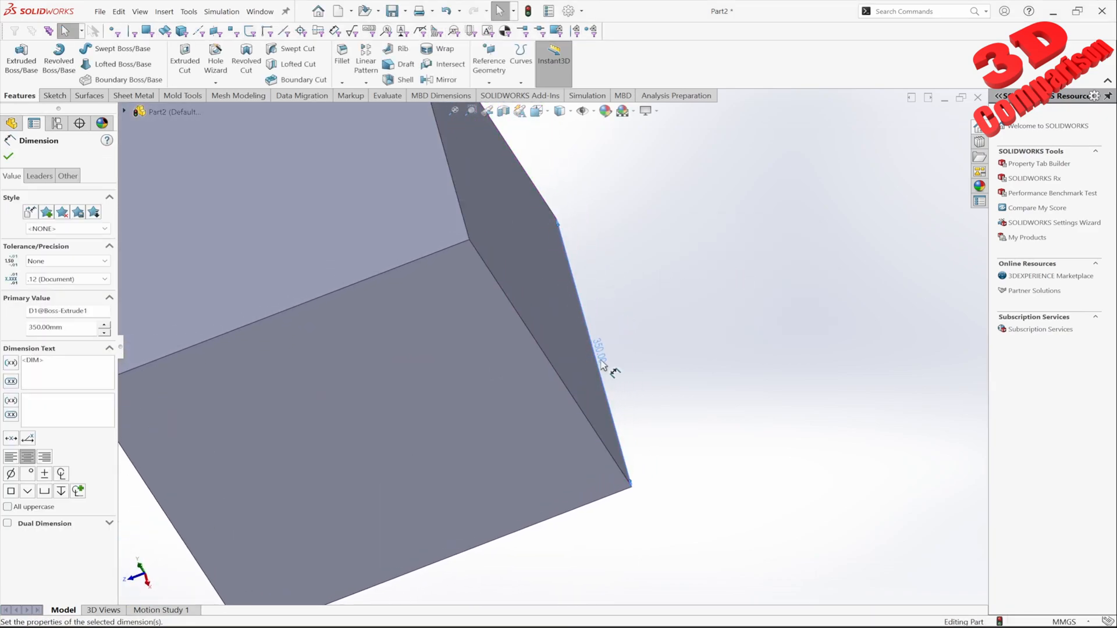
{"action": "double_click", "coordinate": [601, 362]}
{"action": "type", "text": "10"}
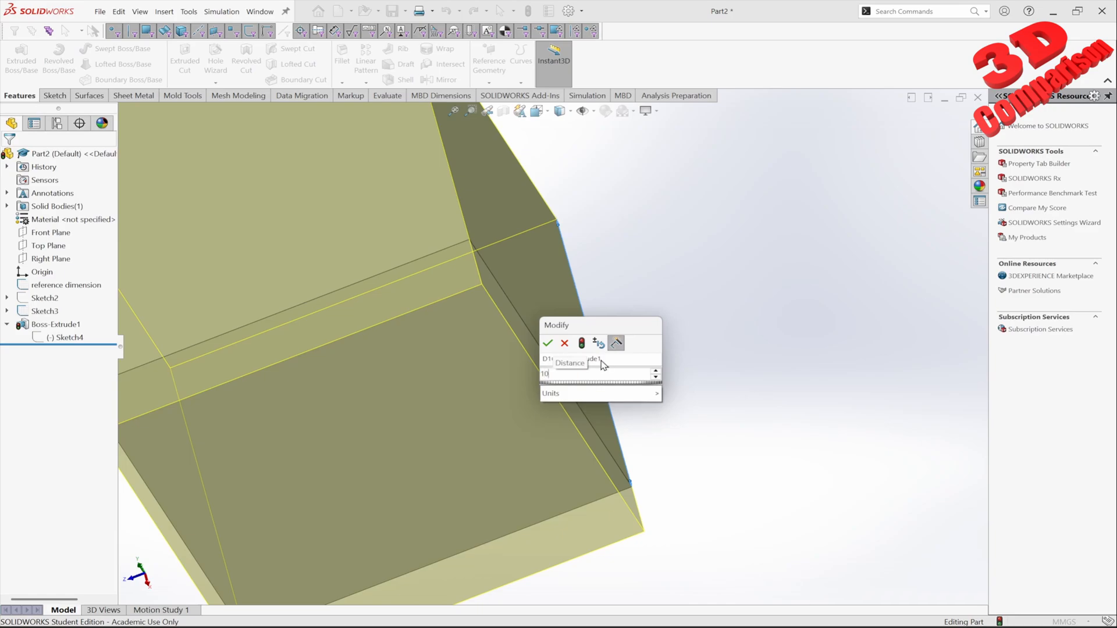
{"action": "key", "text": "Return"}
{"action": "left_click", "coordinate": [647, 338]}
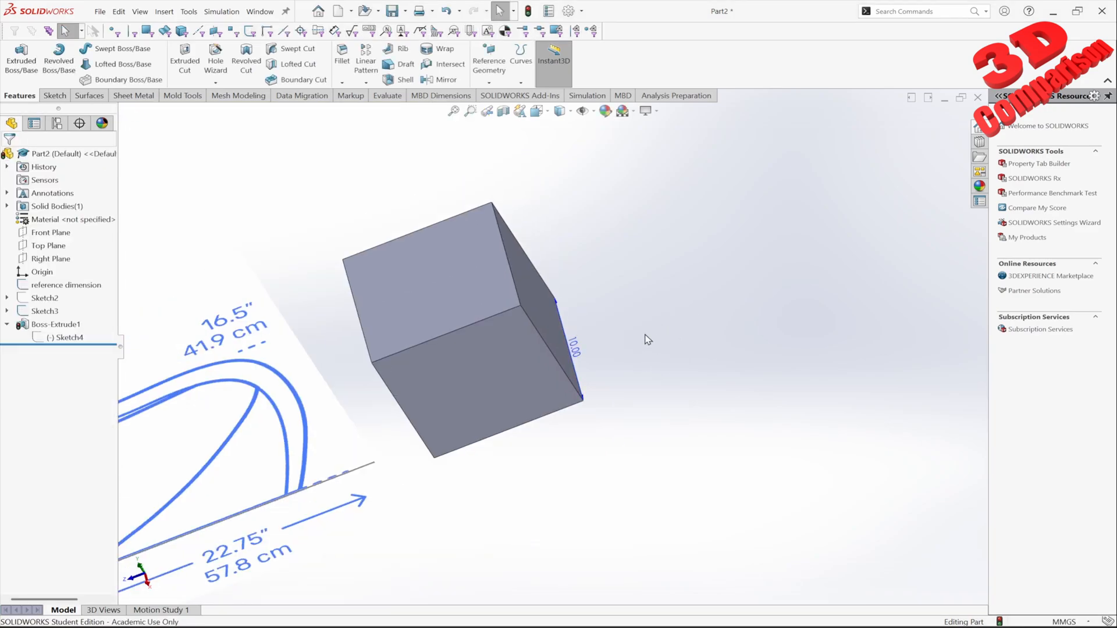
{"action": "mouse_move", "coordinate": [575, 395]}
{"action": "middle_mouse_down"}
{"action": "mouse_move", "coordinate": [603, 386]}
{"action": "mouse_move", "coordinate": [651, 436]}
{"action": "mouse_move", "coordinate": [669, 337]}
{"action": "mouse_move", "coordinate": [646, 269]}
{"action": "mouse_move", "coordinate": [635, 293]}
{"action": "mouse_move", "coordinate": [641, 376]}
{"action": "middle_mouse_up"}
{"action": "scroll", "coordinate": [641, 372], "scroll_direction": "down", "scroll_amount": 3}
{"action": "left_click", "coordinate": [529, 12]}
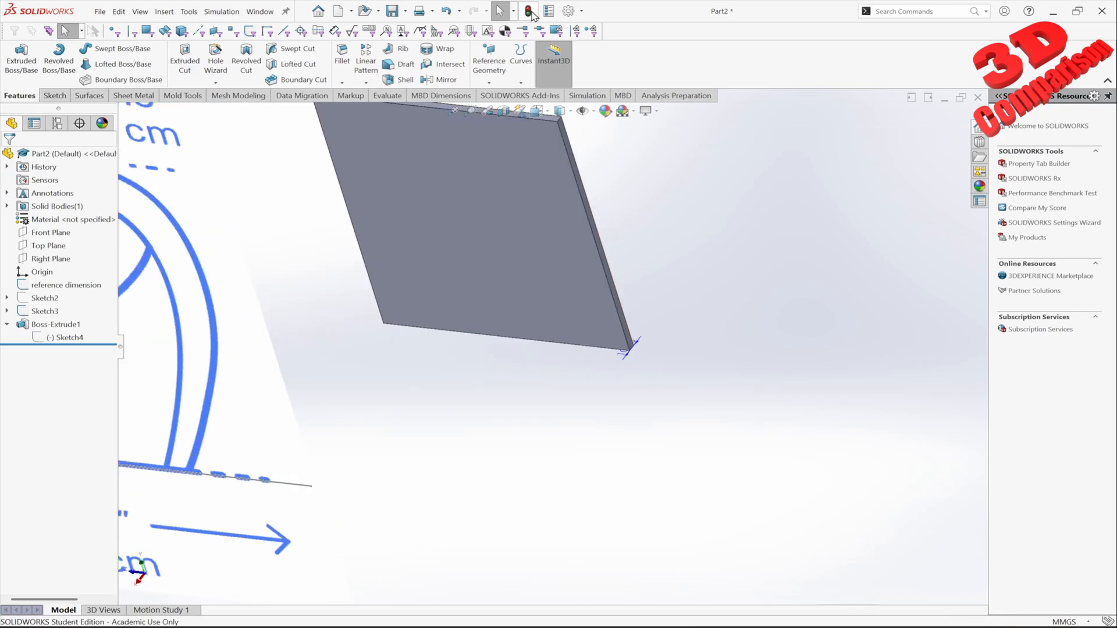
Set the thin plate's extrusion depth dimension to 20 mm and rebuild the part
{"action": "double_click", "coordinate": [628, 352]}
{"action": "type", "text": "20"}
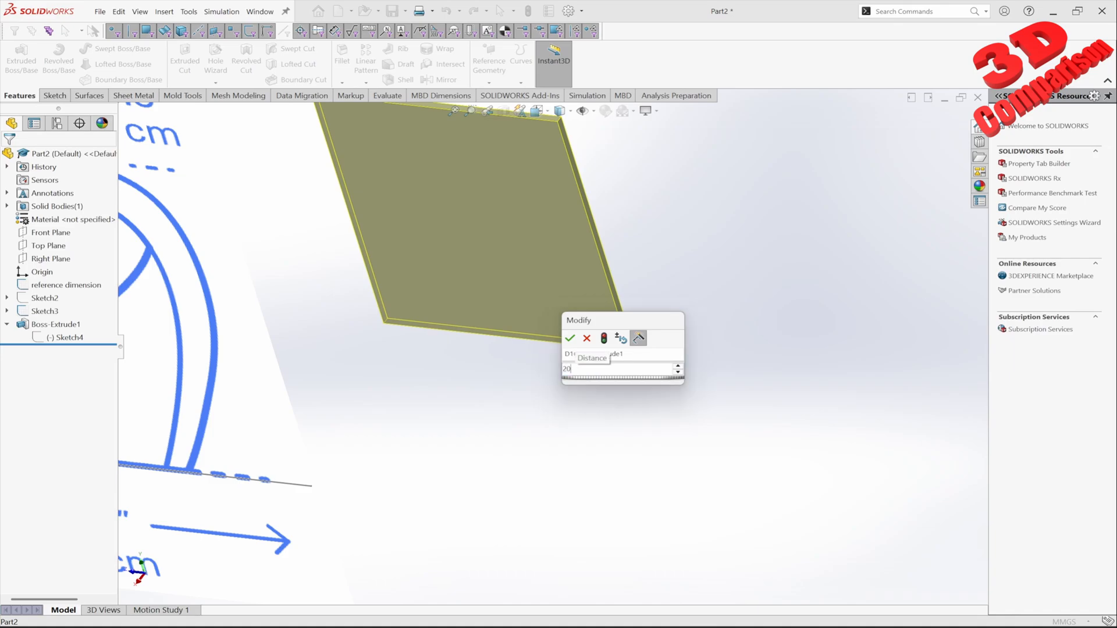
{"action": "key", "text": "Return"}
{"action": "left_click", "coordinate": [663, 249]}
{"action": "scroll", "coordinate": [656, 248], "scroll_direction": "up", "scroll_amount": 2}
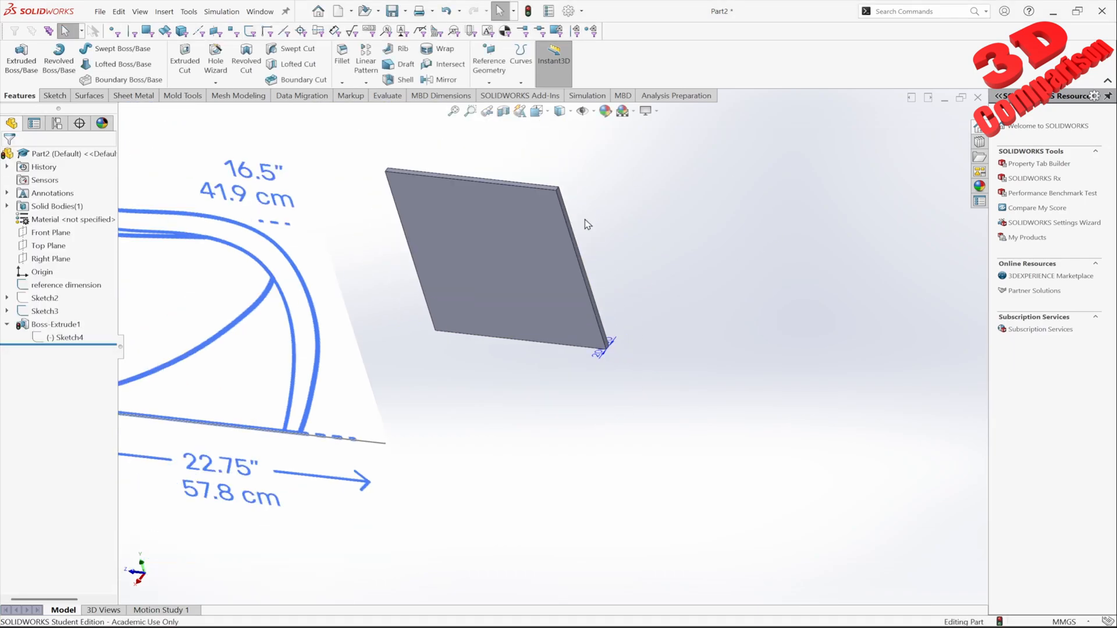
{"action": "left_click", "coordinate": [527, 20]}
Switch to YouTube Studio and review the viewer's comment about the sketch picture scale tool and missing dimension dialog
{"action": "middle_click_drag", "start_coordinate": [504, 350], "coordinate": [526, 357]}
{"action": "scroll", "coordinate": [509, 342], "scroll_direction": "up", "scroll_amount": 3}
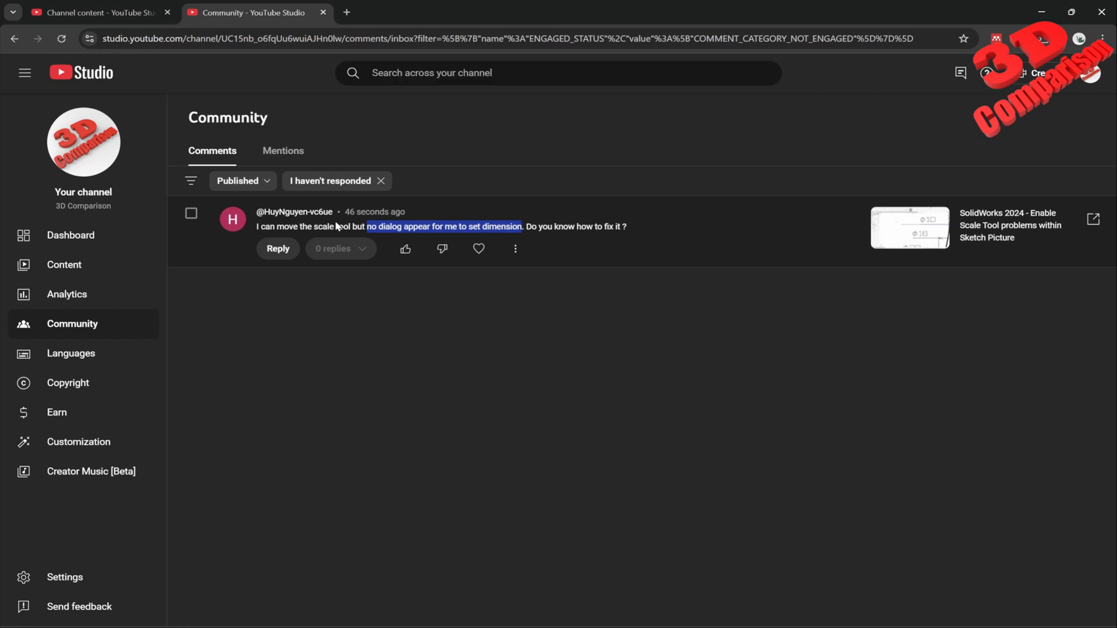
{"action": "left_click", "coordinate": [285, 226]}
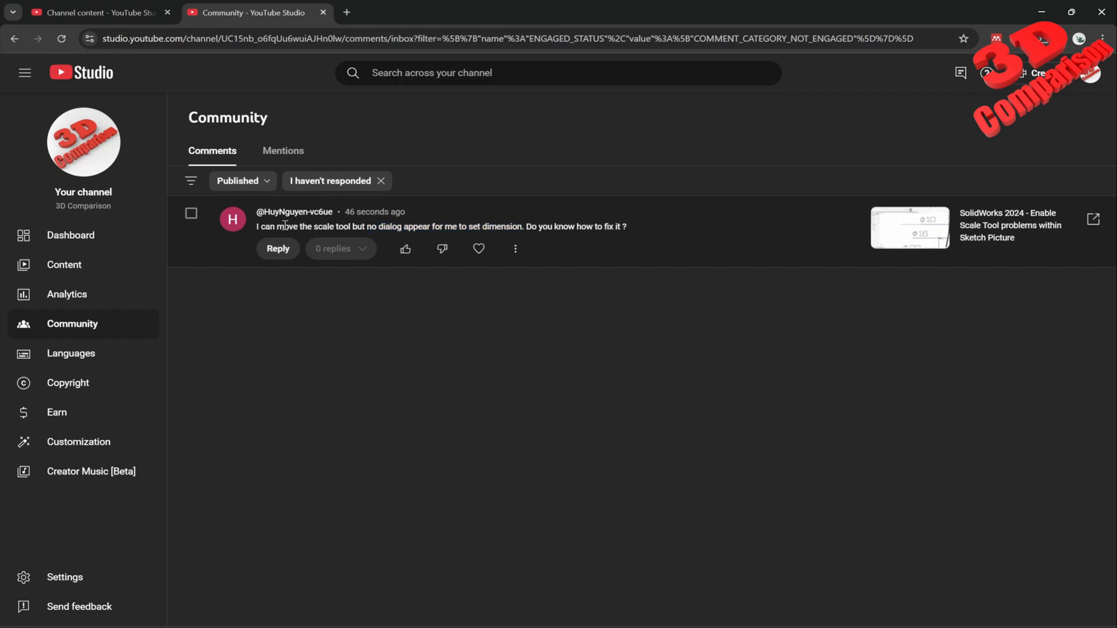